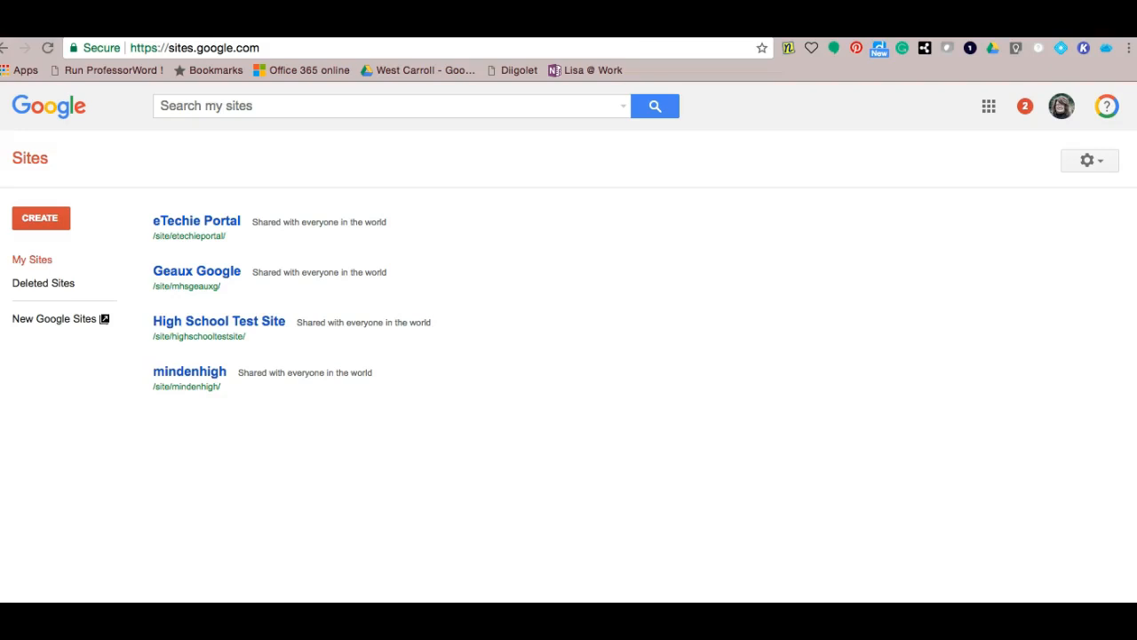
- Switch to the new Google Sites and open the TC Teacher Portal site for editing
left_click(61, 322)
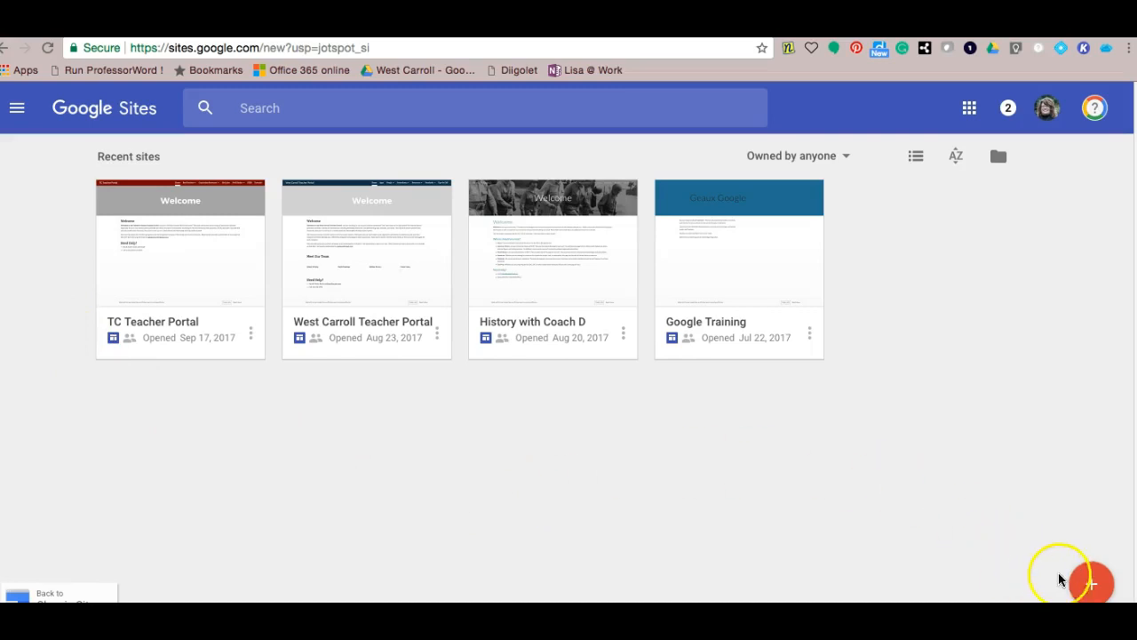
left_click(1092, 586)
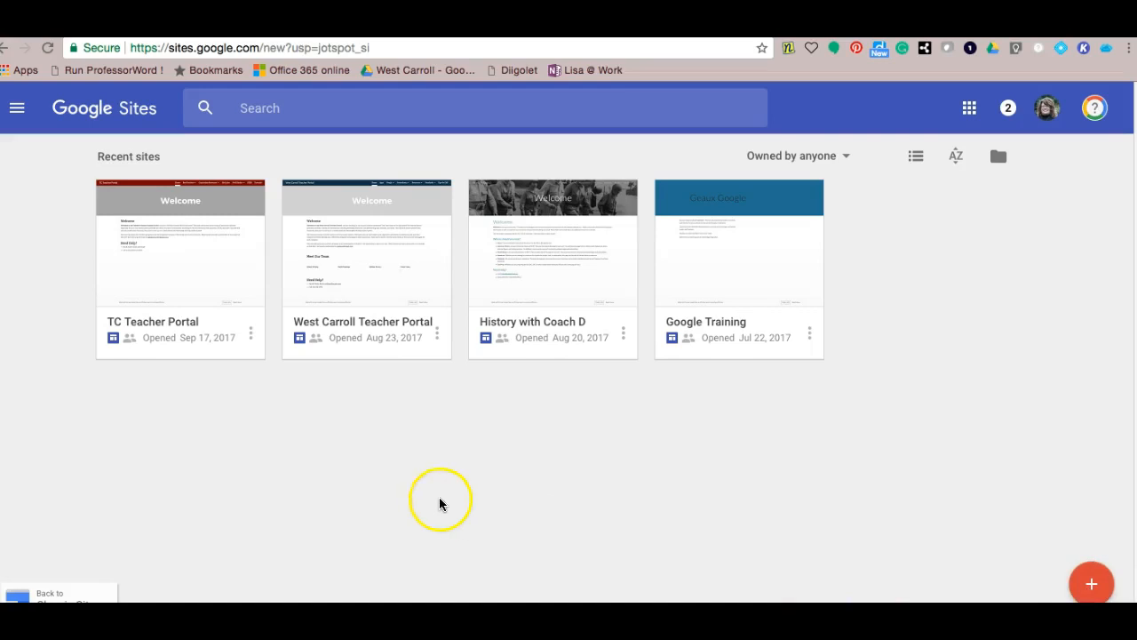
left_click(209, 302)
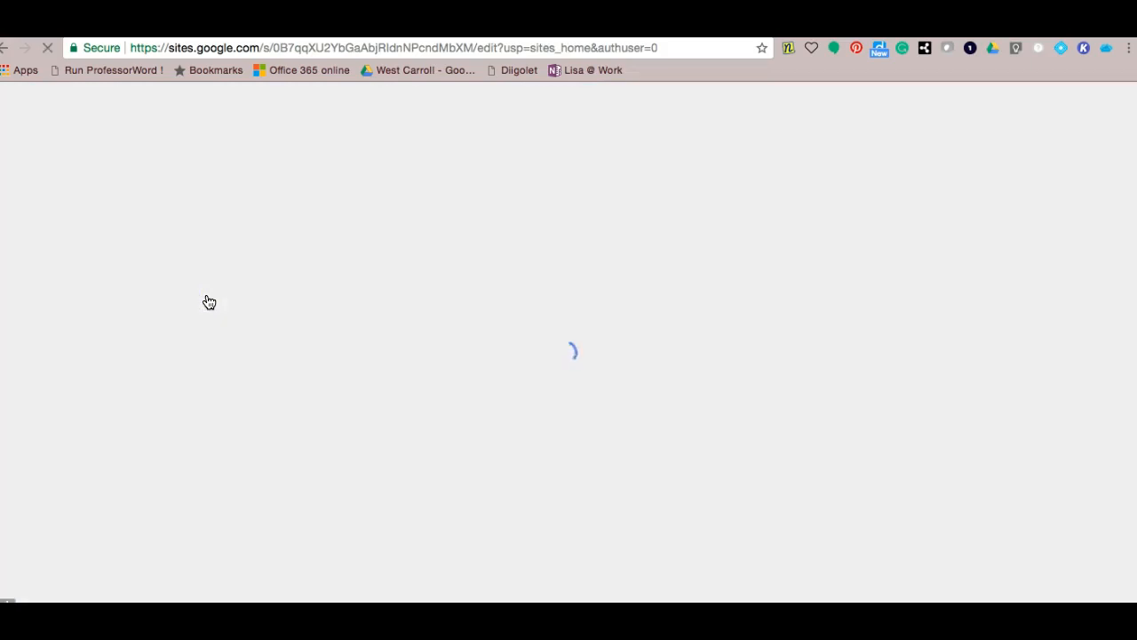
left_click(198, 311)
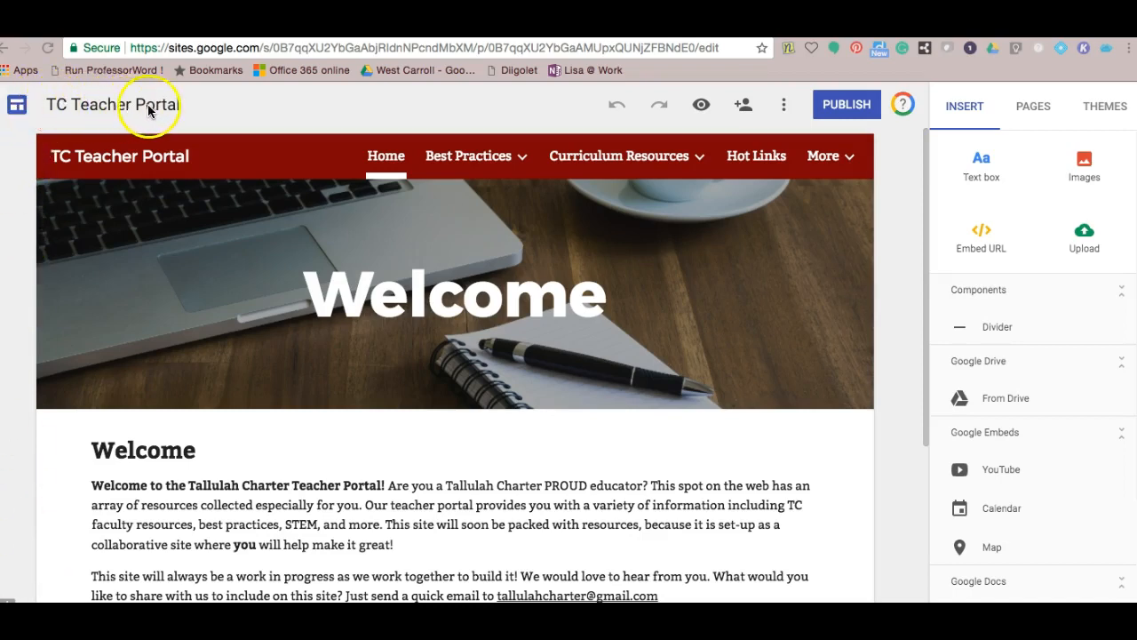
- Select the TC Teacher Portal site title at the top left to edit it
left_click(120, 106)
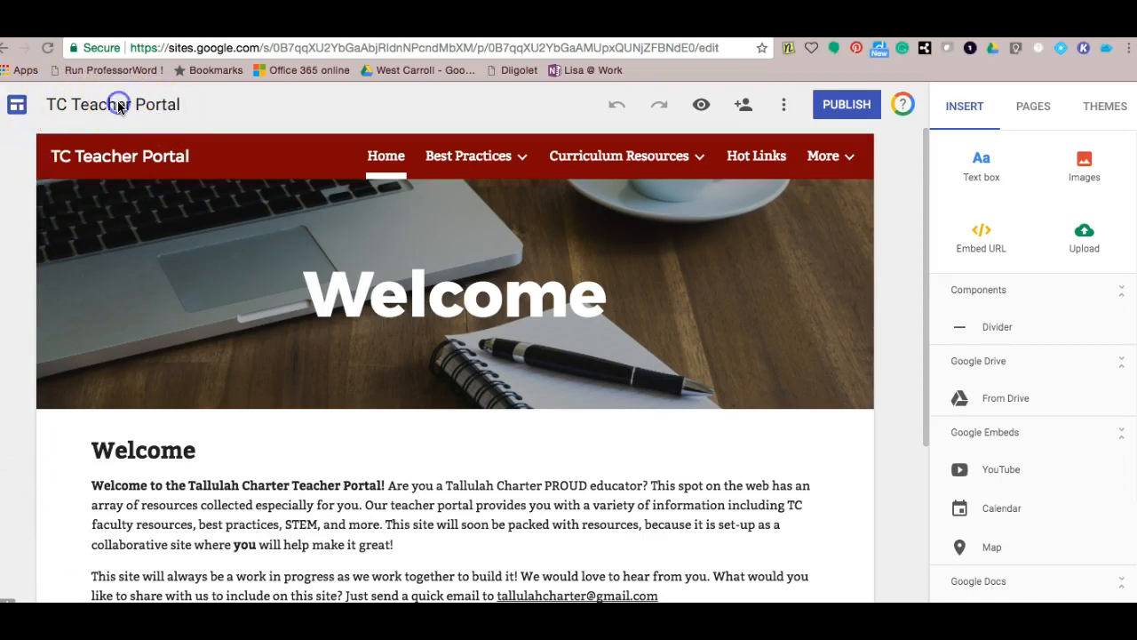
left_click(126, 106)
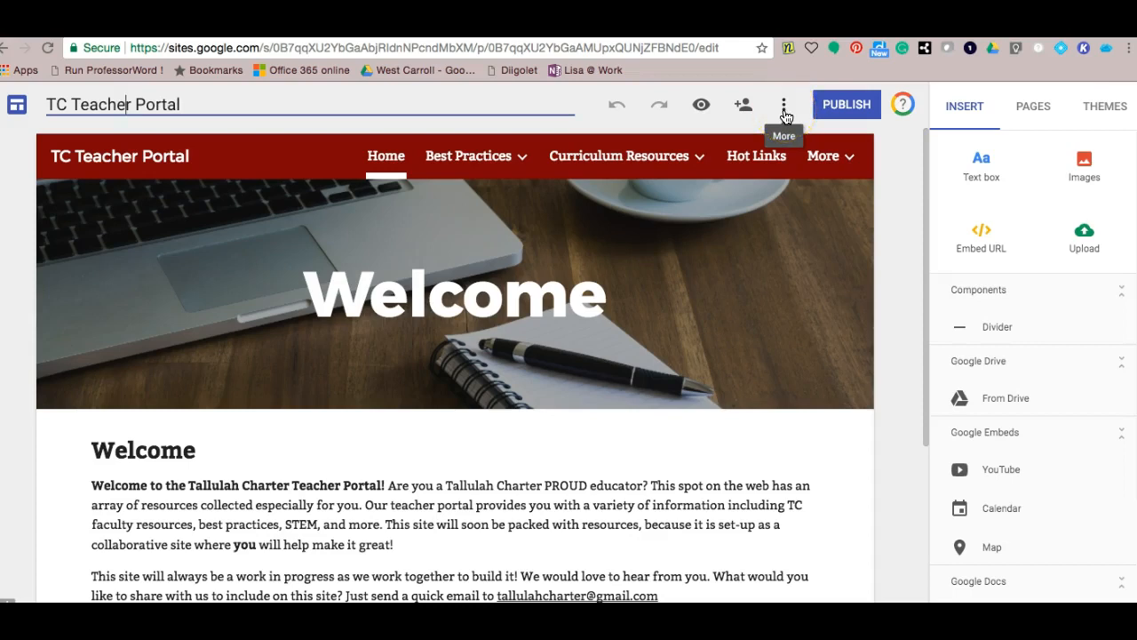
left_click(785, 114)
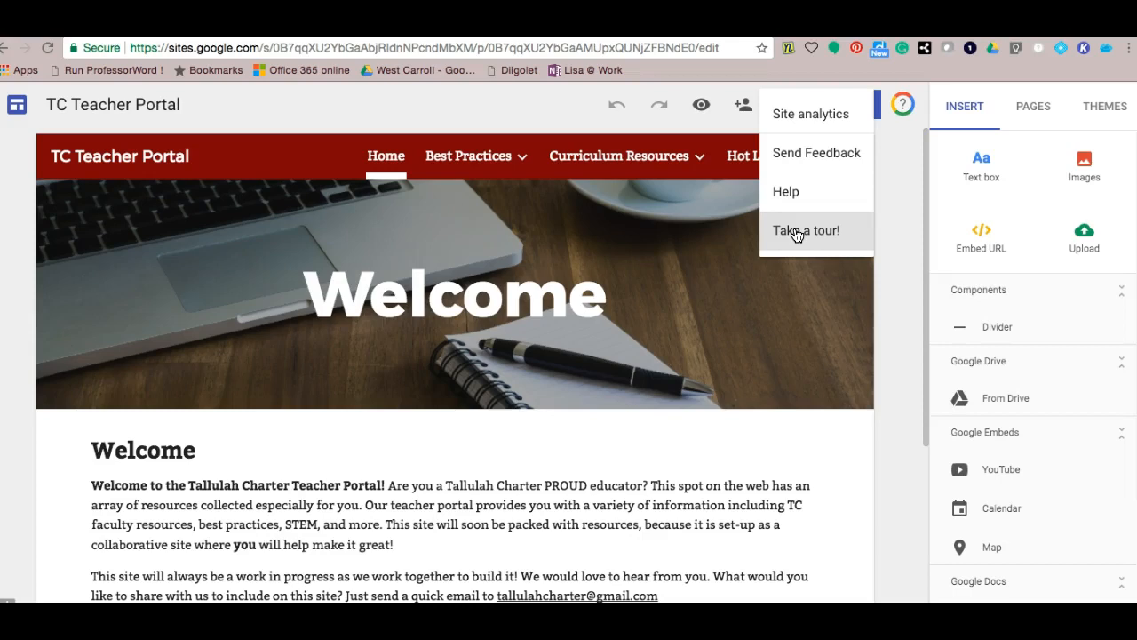
left_click(901, 204)
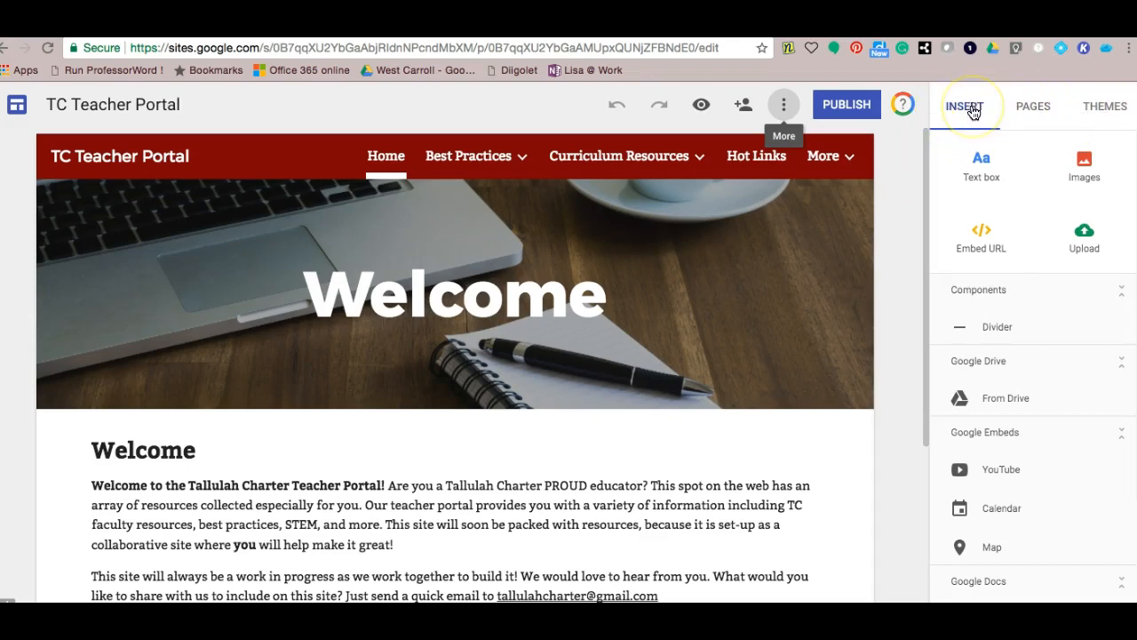
left_click(1033, 108)
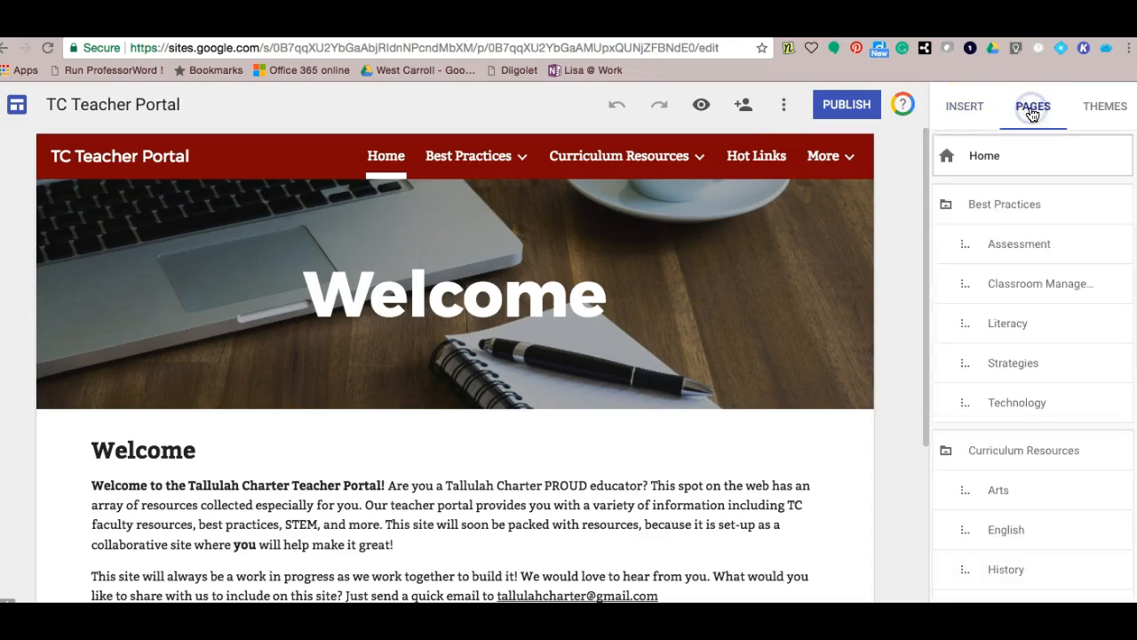
- Browse the site themes, return to the pages list and add a new page at the bottom
left_click(1102, 108)
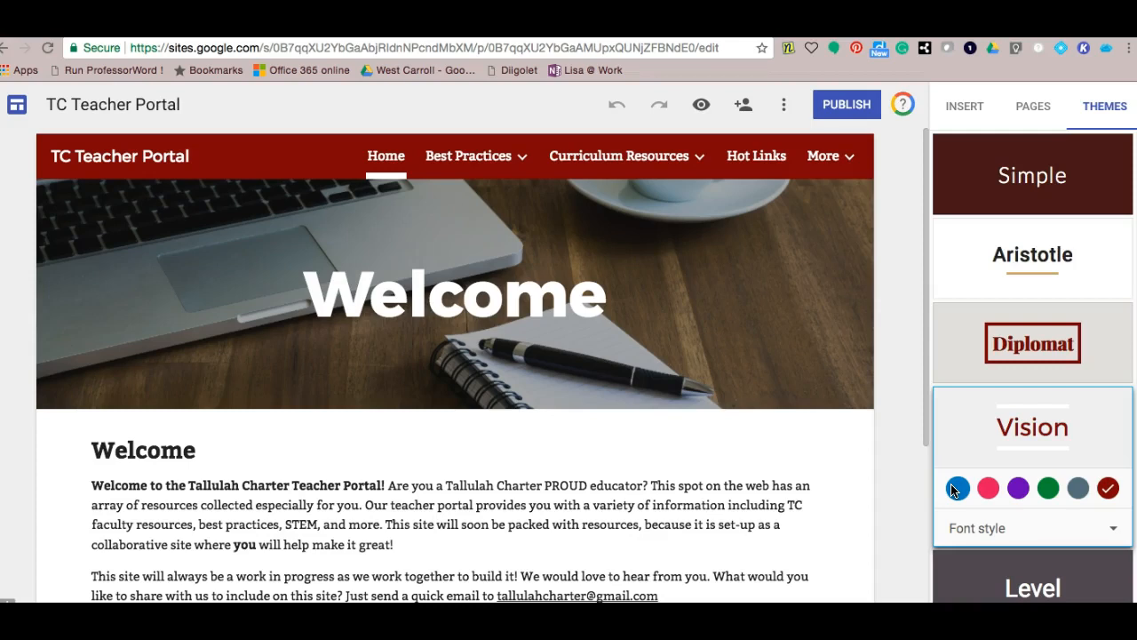
left_click(1035, 113)
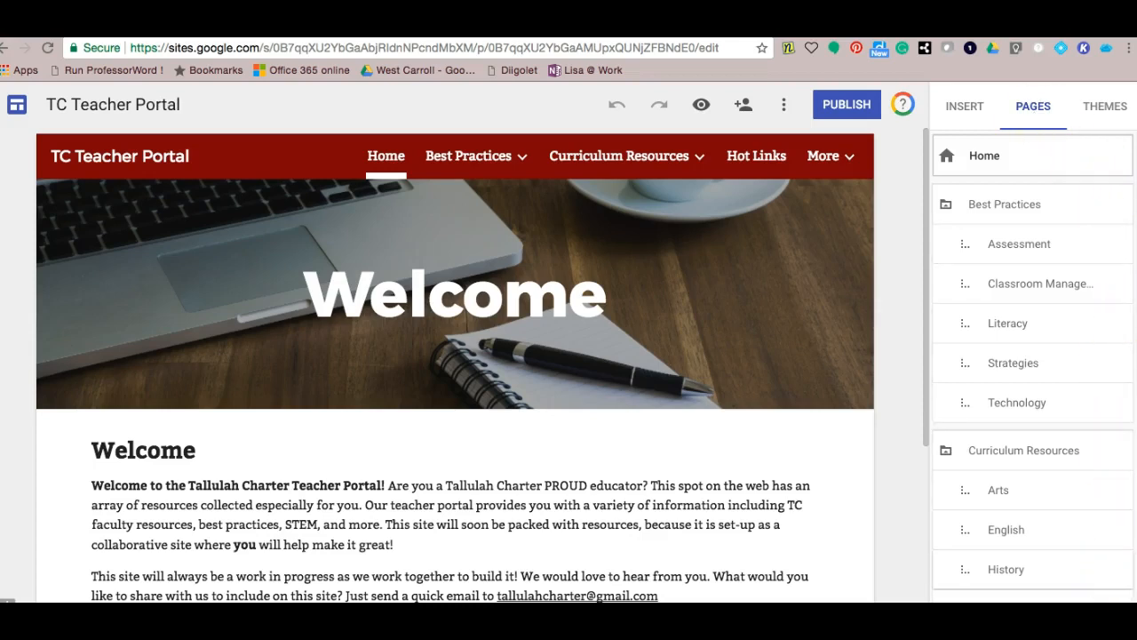
scroll(1107, 408, "down", 5)
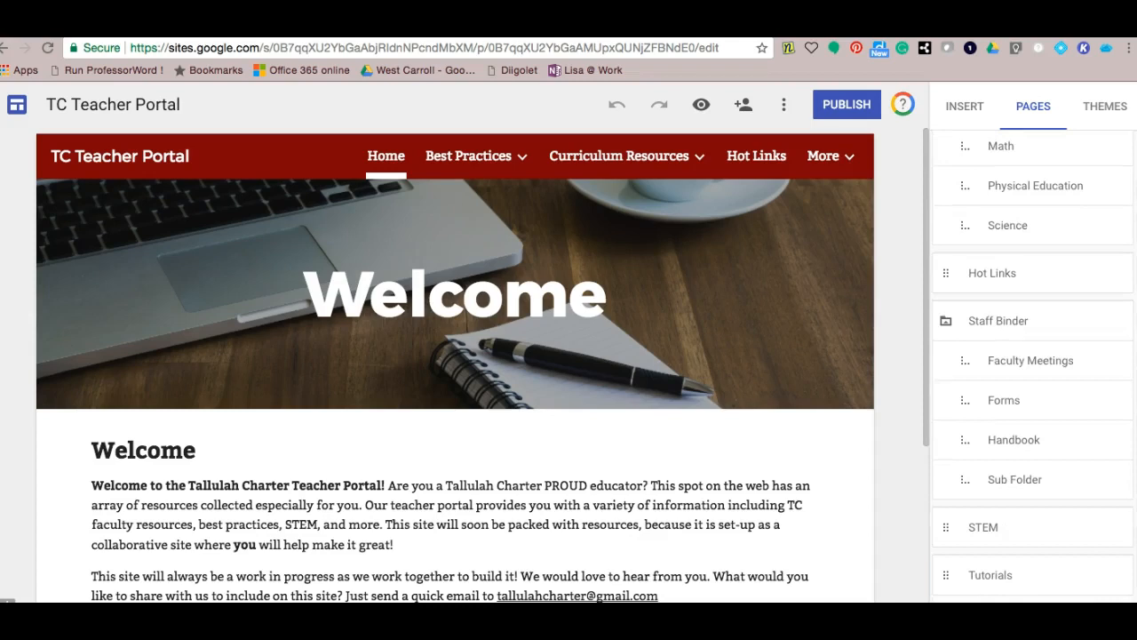
scroll(1032, 356, "down", 2)
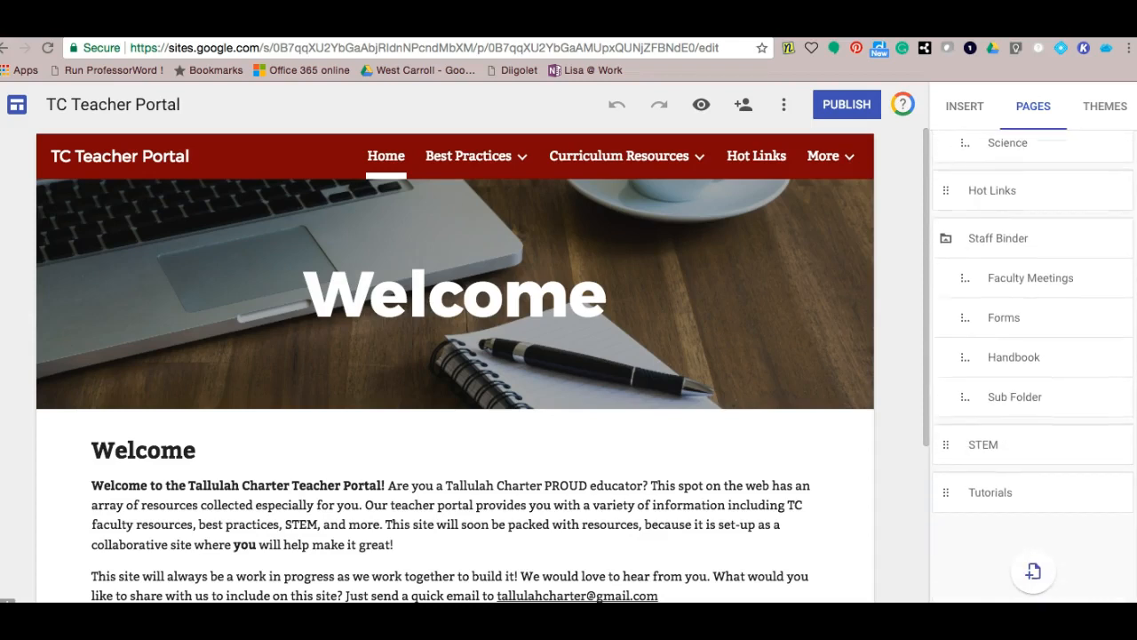
left_click(1036, 570)
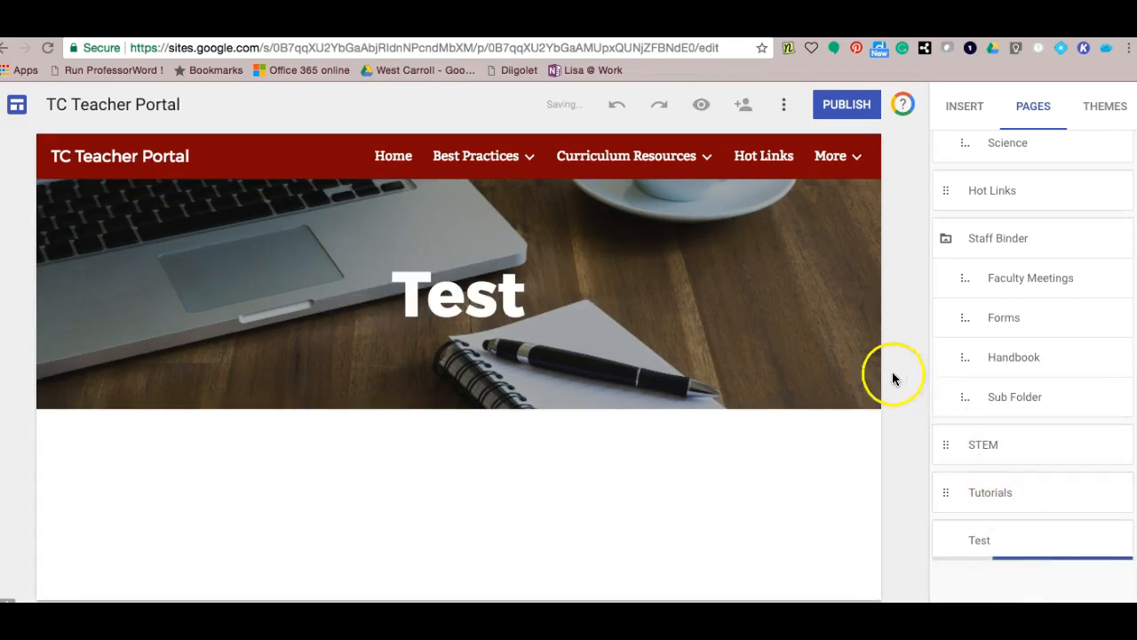
- Reposition the new Test page and review its options, leaving it listed after Tutorials
mouse_move(837, 362)
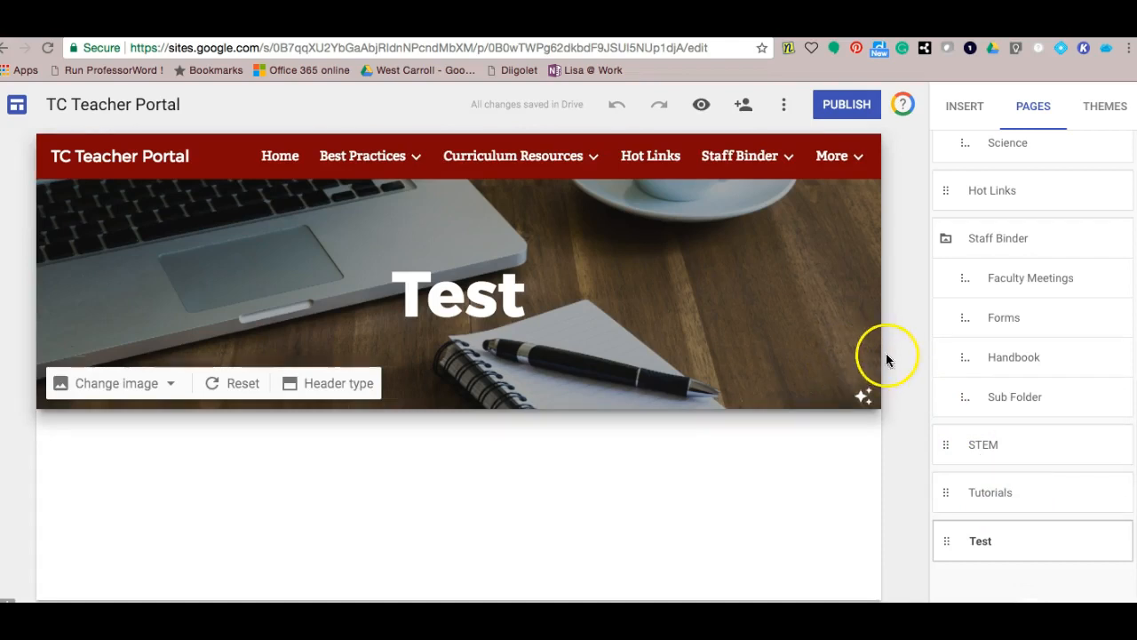
mouse_move(949, 544)
left_mouse_down()
mouse_move(947, 233)
mouse_move(940, 525)
left_mouse_up()
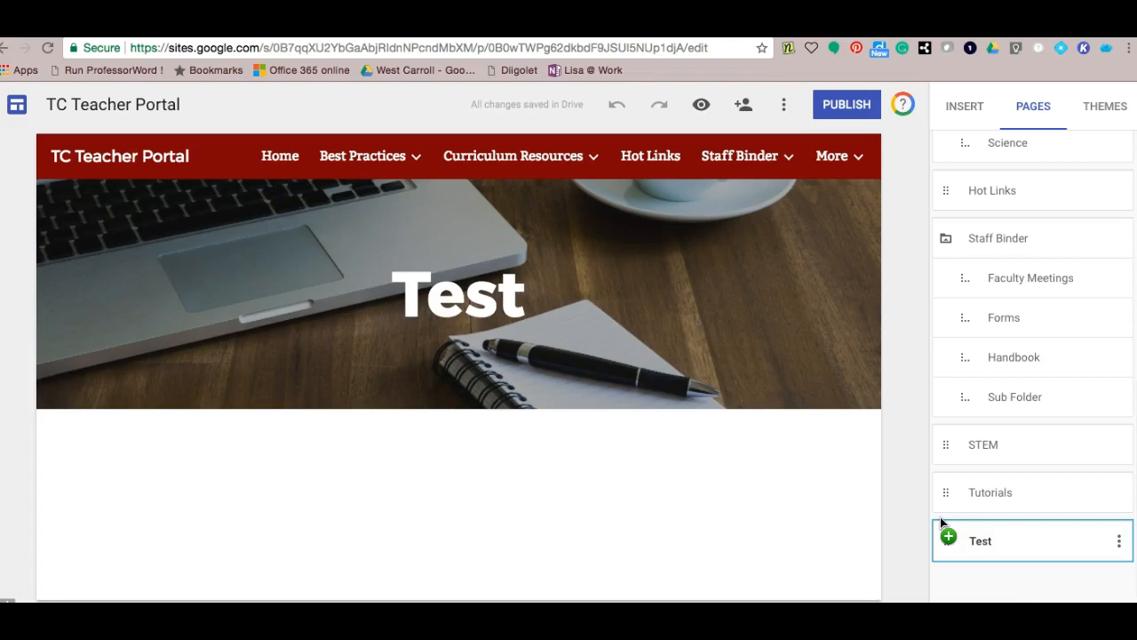
left_click(1121, 546)
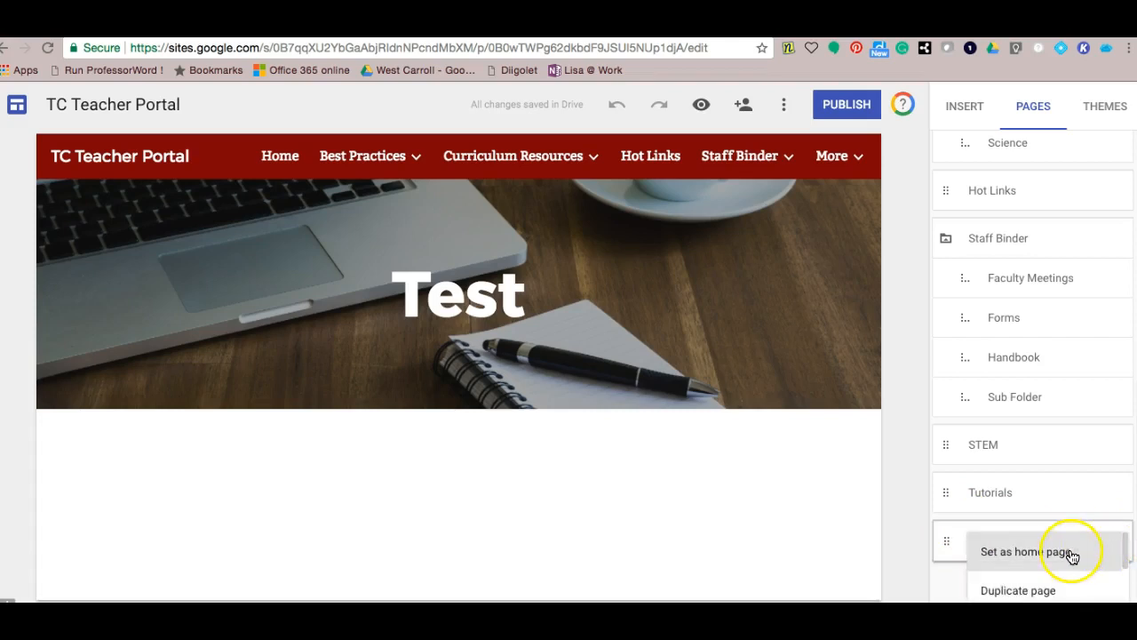
left_click_drag(1126, 551, 1125, 570)
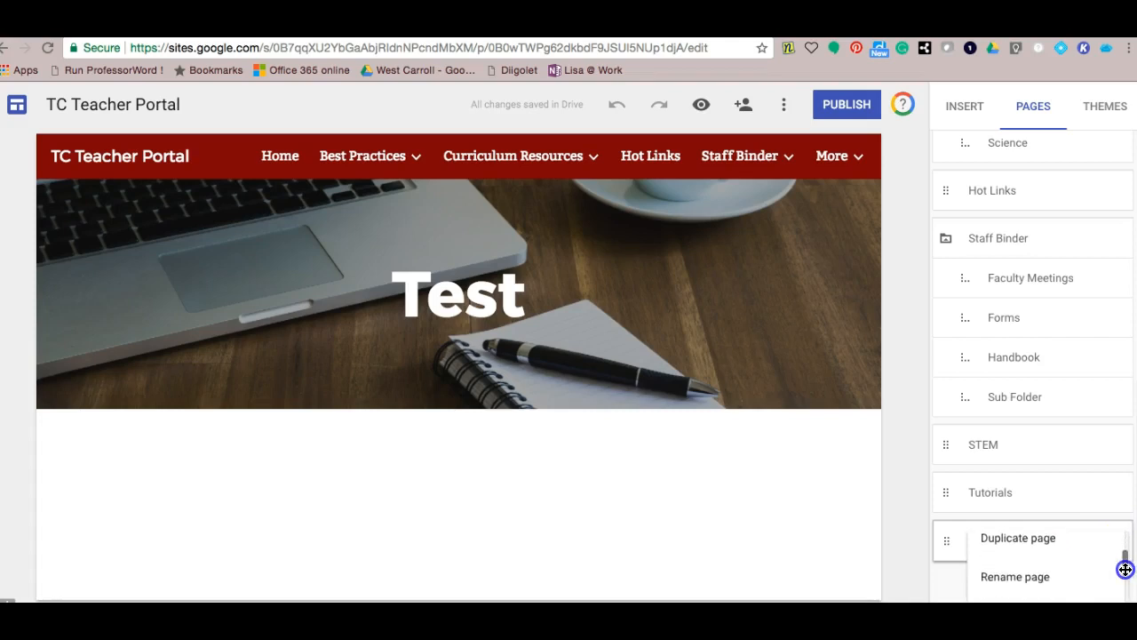
left_click_drag(1126, 570, 1125, 594)
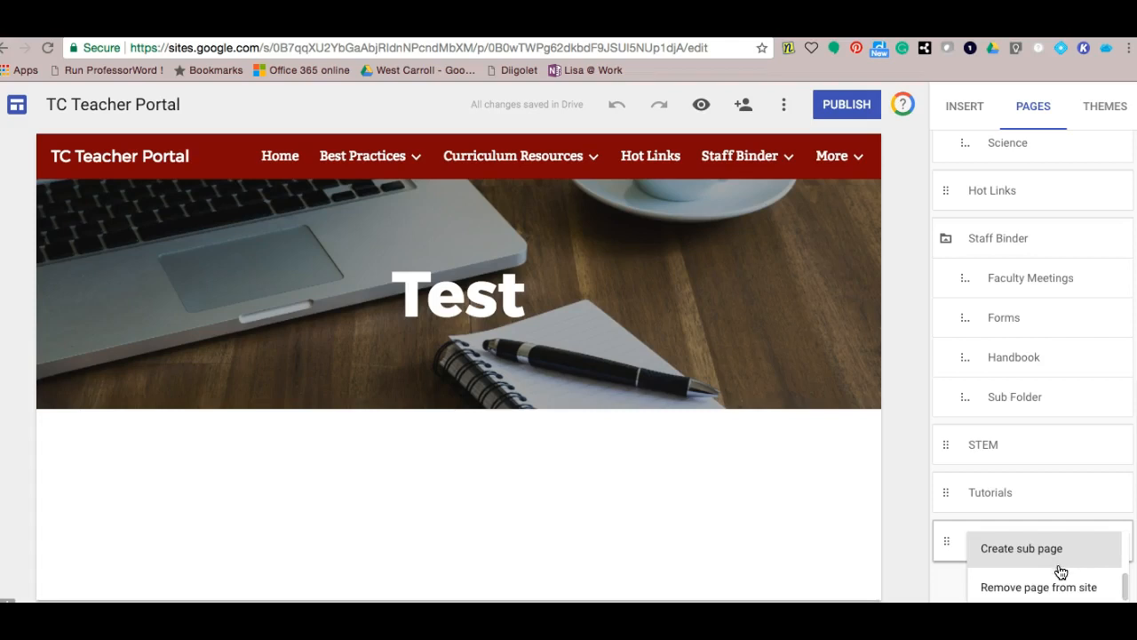
left_click(1066, 596)
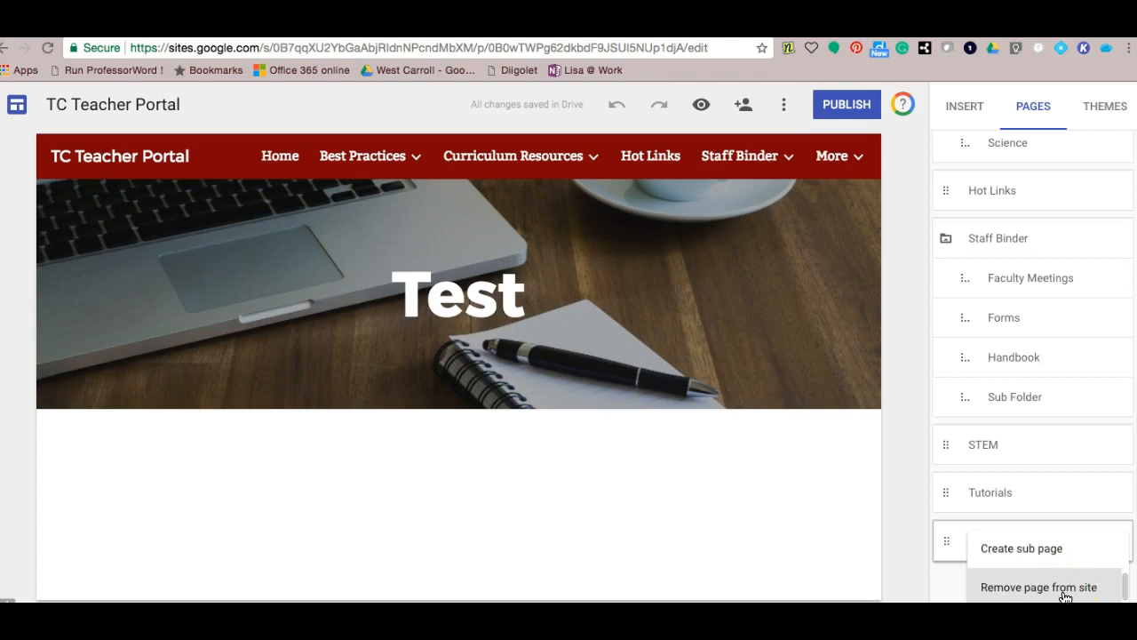
left_click(1059, 551)
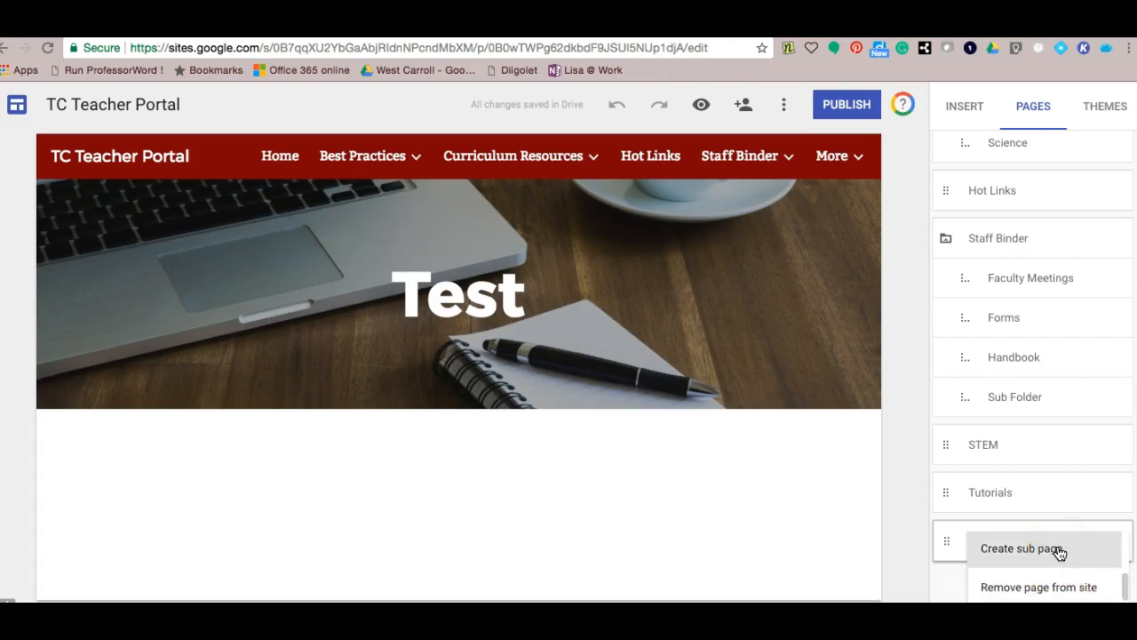
- Expand Curriculum Resources, then preview Large banner and Title only headers for Test, keeping Banner
left_click(563, 164)
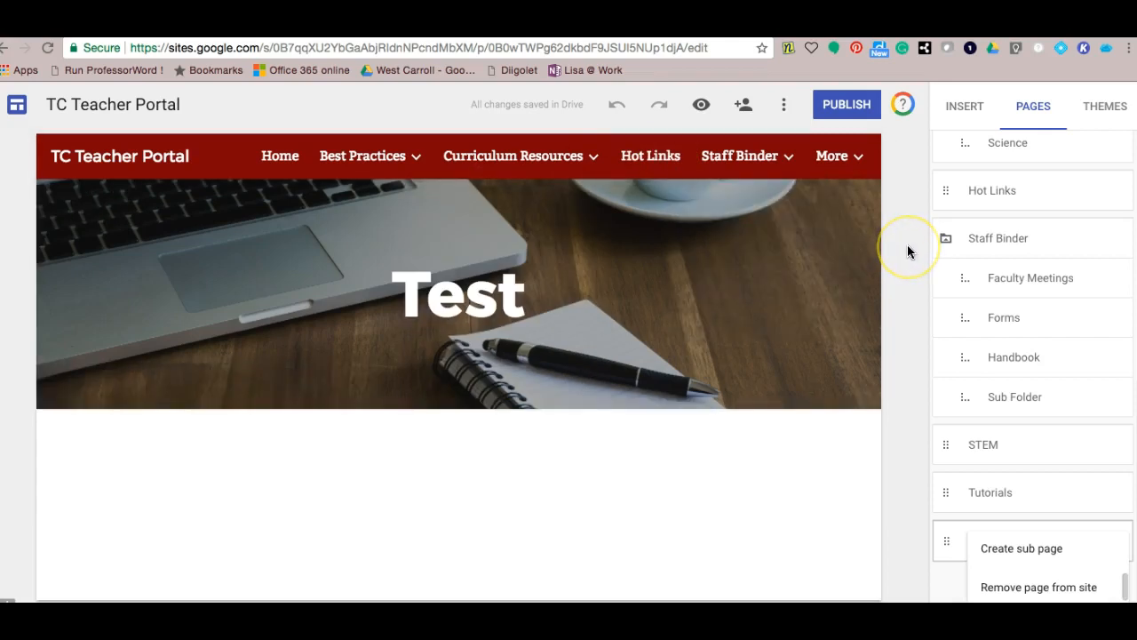
mouse_move(813, 316)
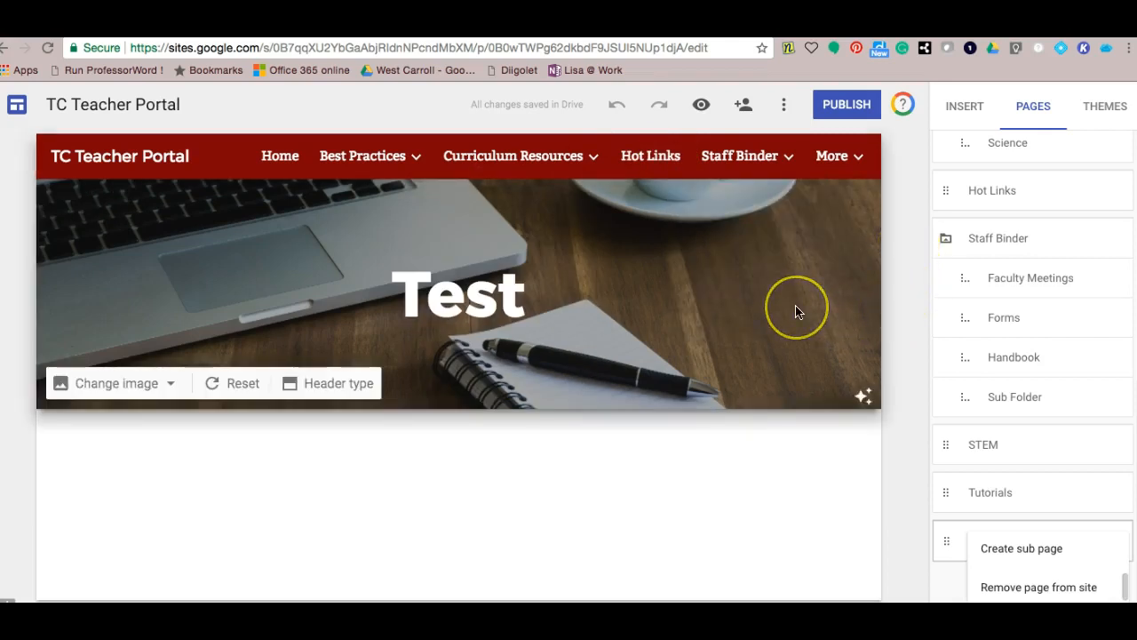
left_click(367, 392)
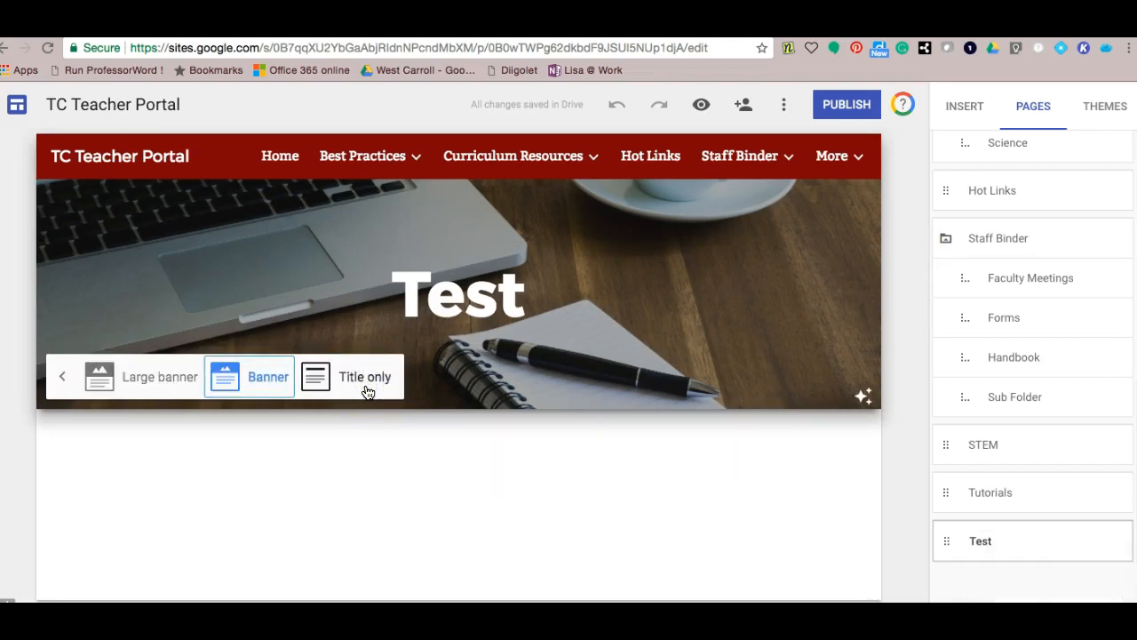
left_click(257, 393)
left_click(169, 389)
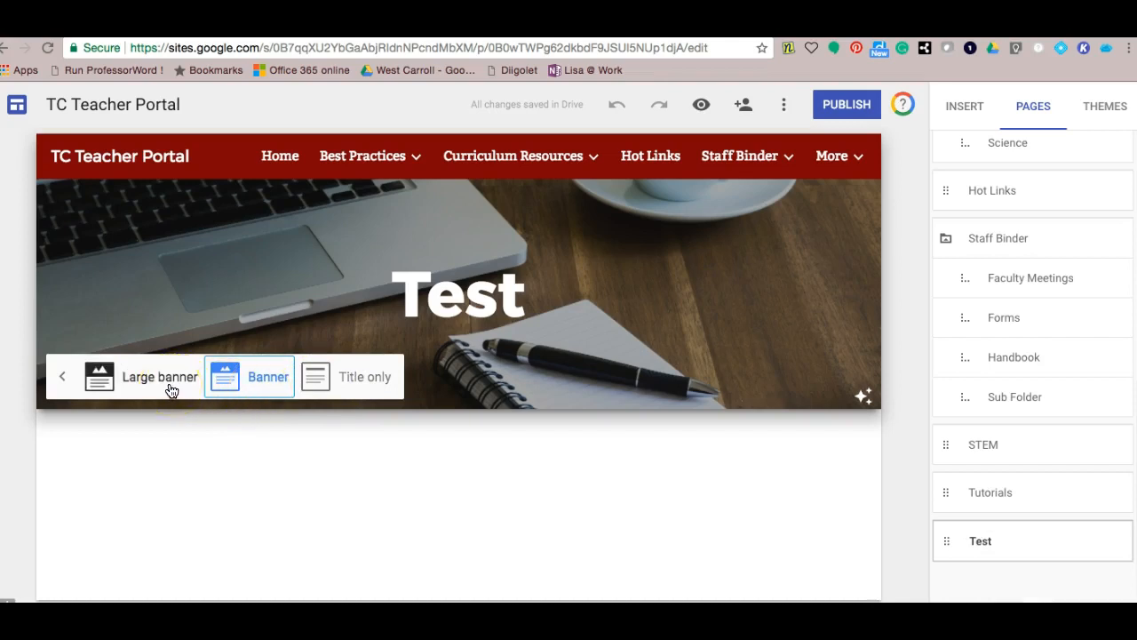
left_click(320, 375)
left_click(391, 372)
left_click(451, 364)
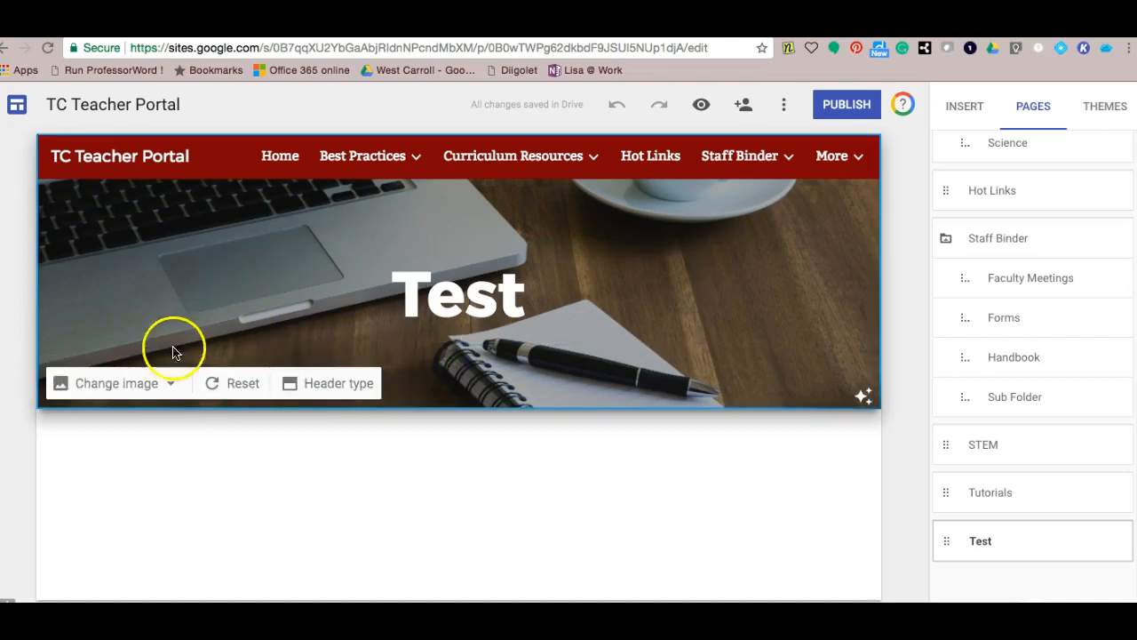
left_click(171, 389)
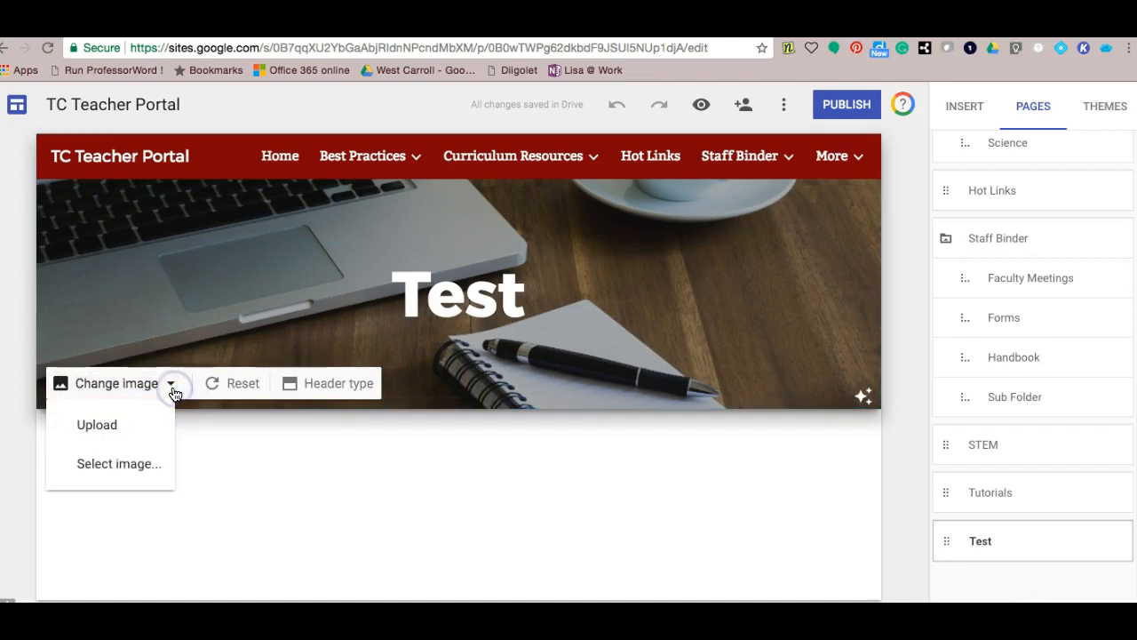
left_click(132, 430)
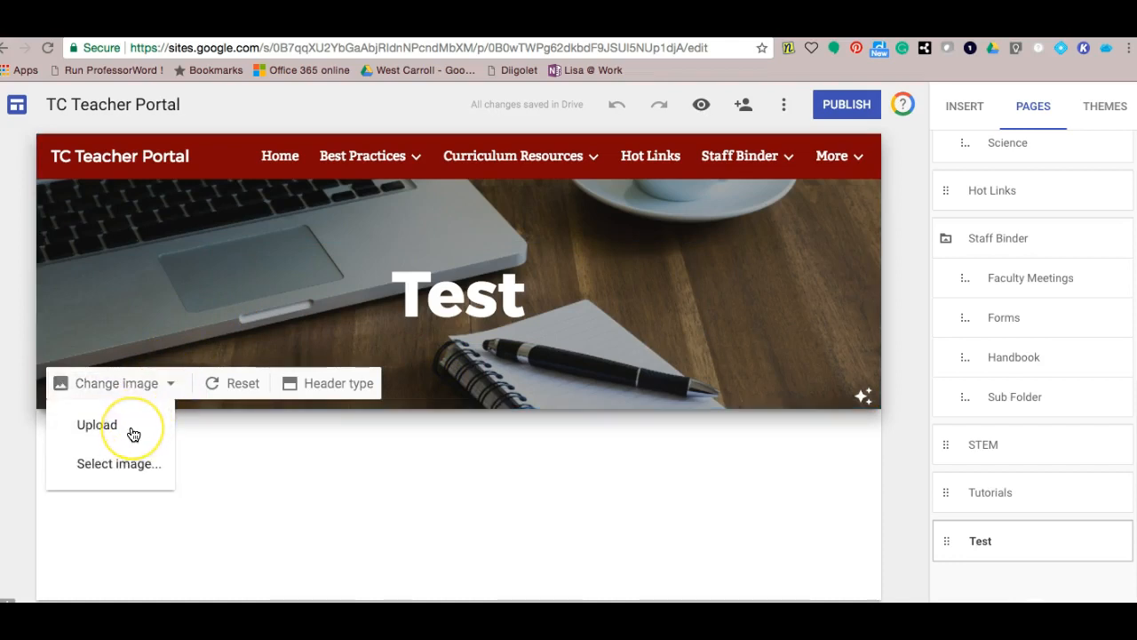
left_click(133, 471)
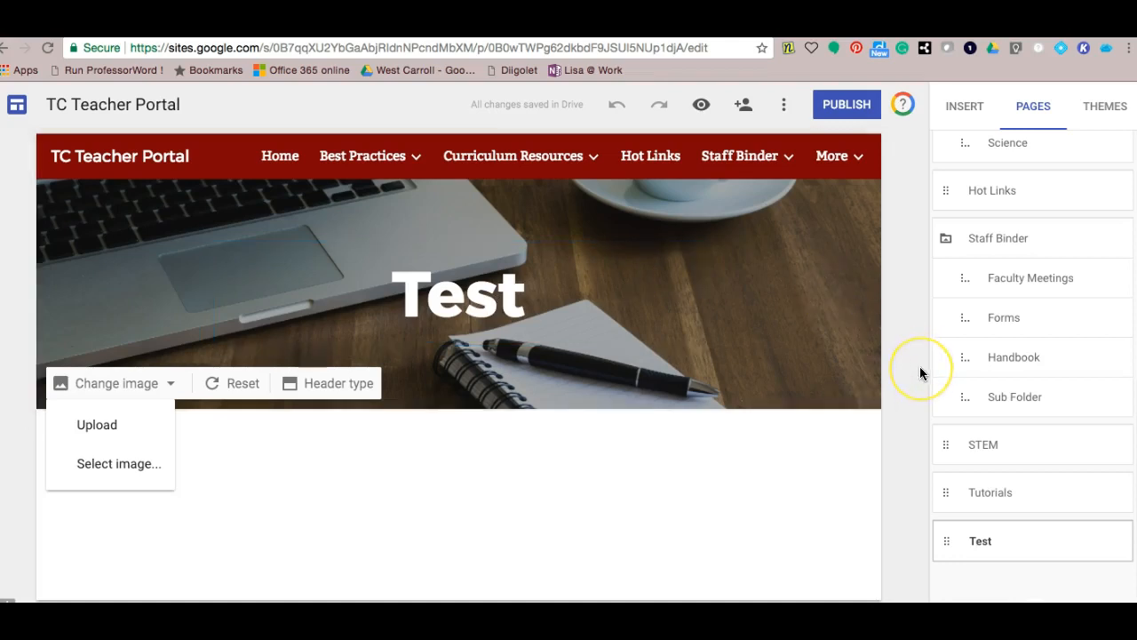
left_click(804, 520)
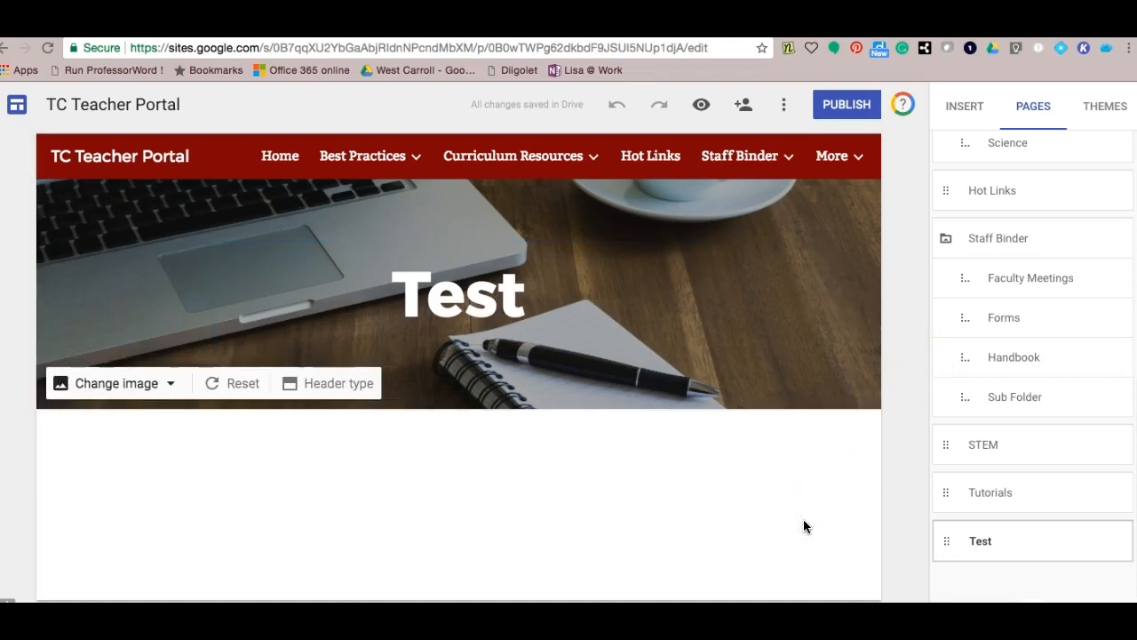
left_click(908, 495)
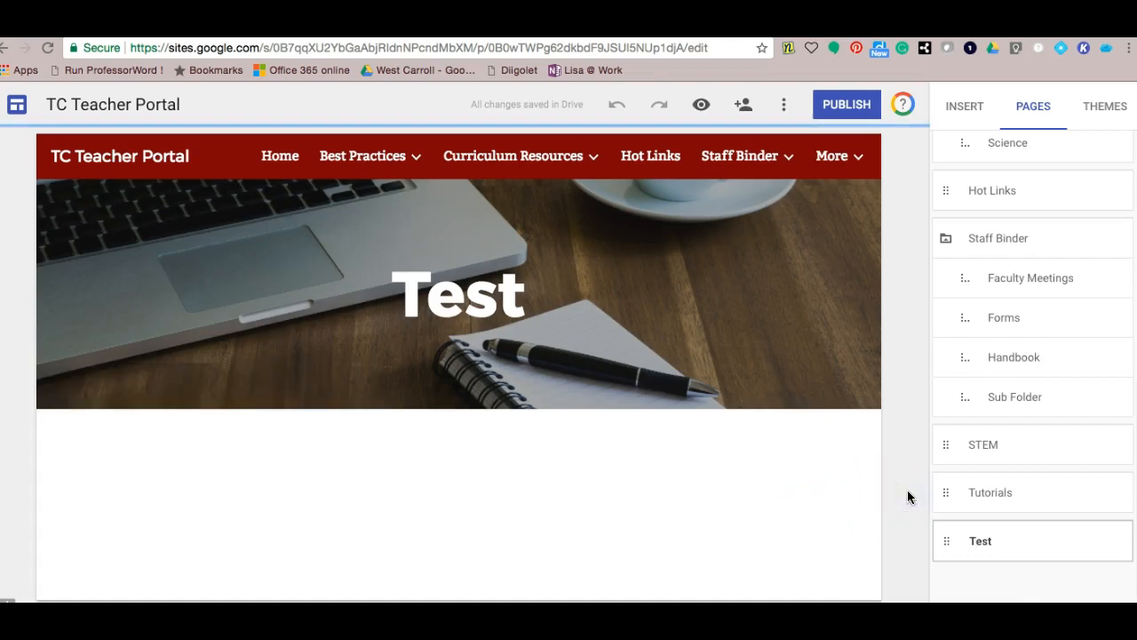
left_click(962, 120)
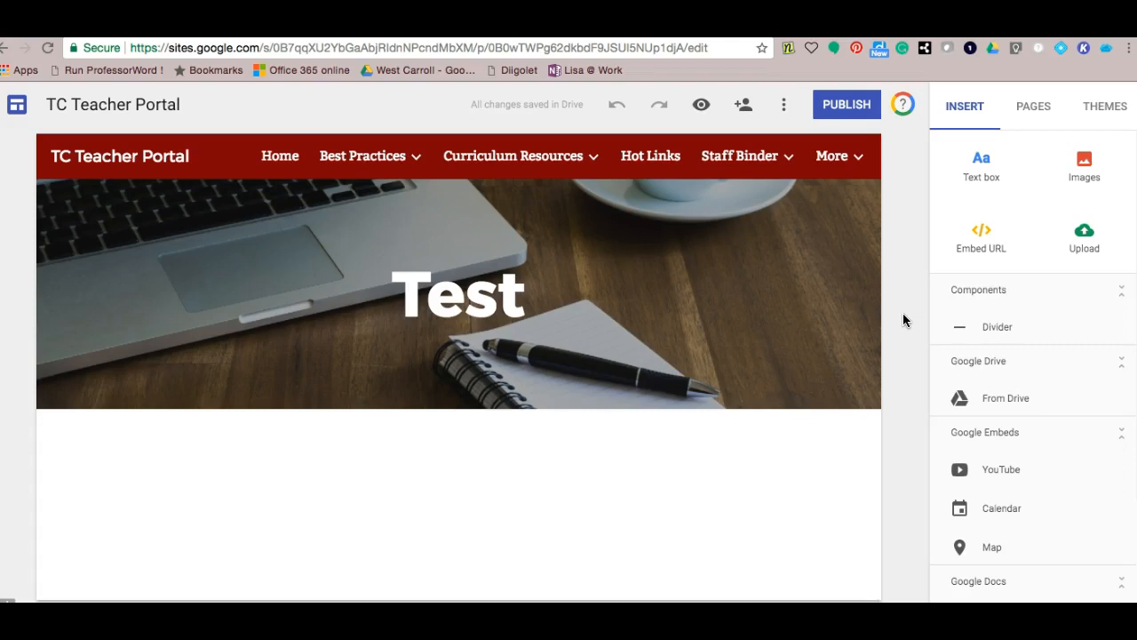
- Add a text box below the header with the heading 'Testing Tips'
left_click(975, 182)
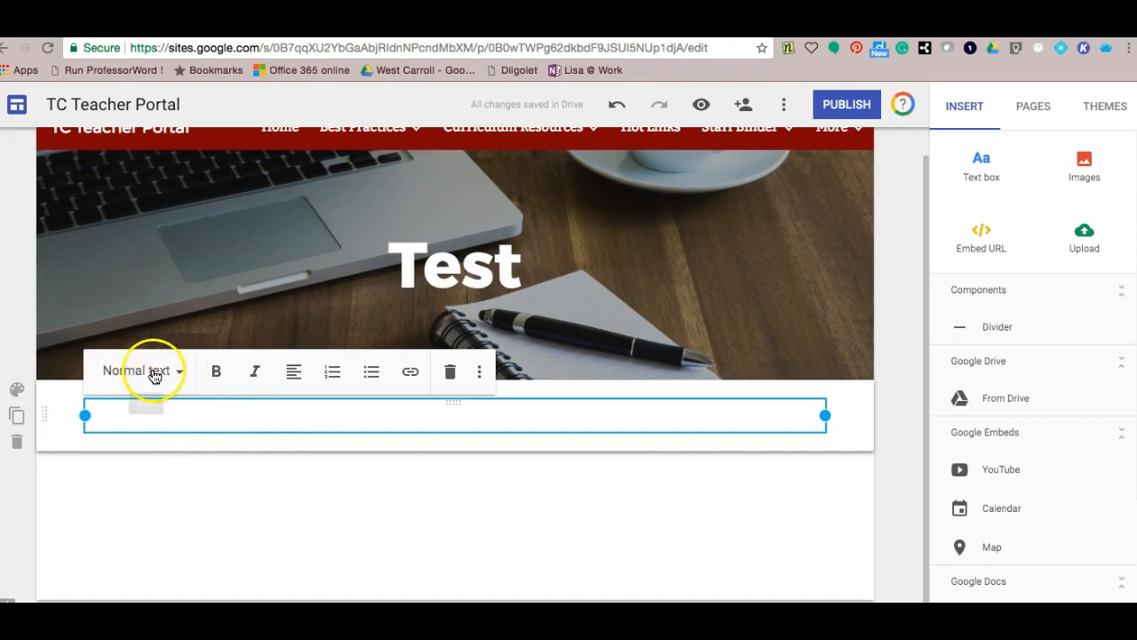
left_click(182, 374)
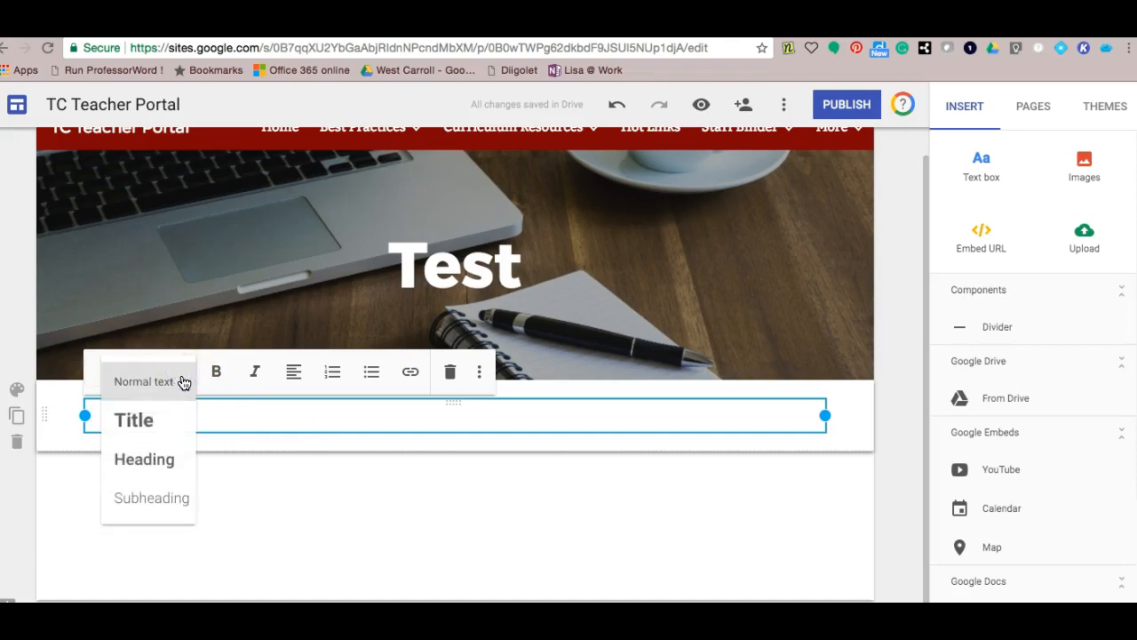
left_click(173, 462)
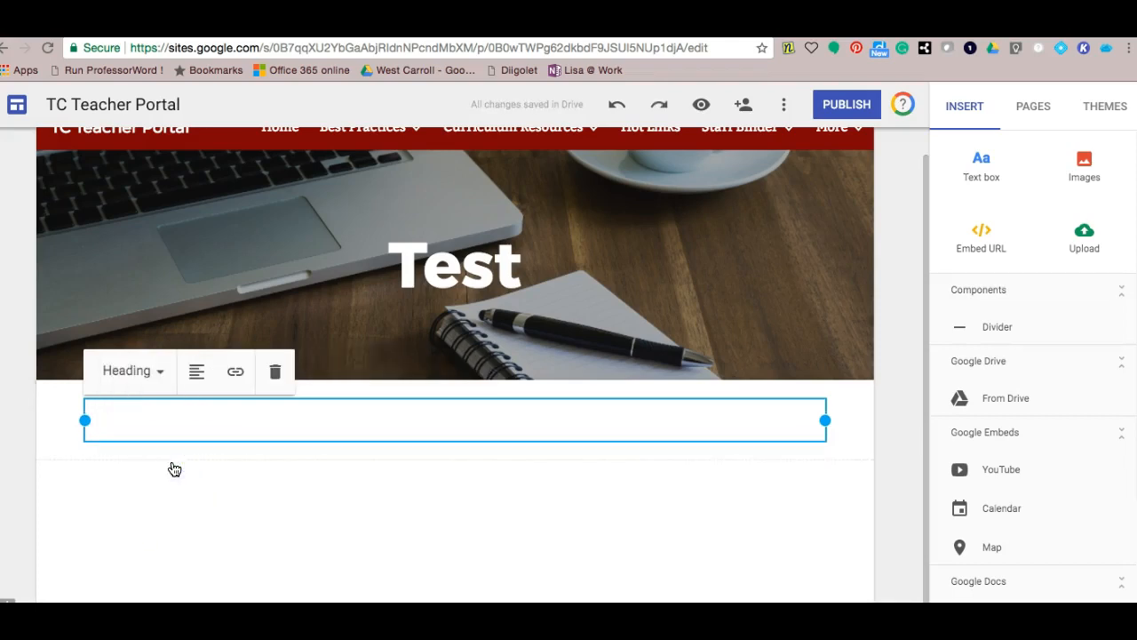
type("Test")
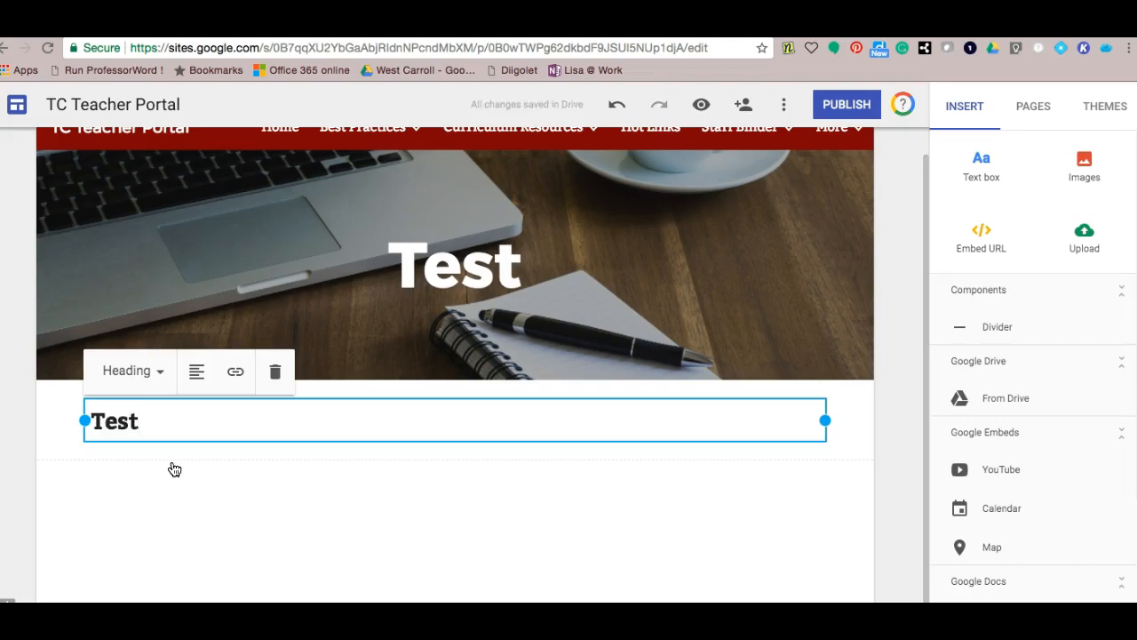
type("ing Tips")
- Add the lines 'ACT' and 'EOC American History' under the heading, then select ACT
key("Return")
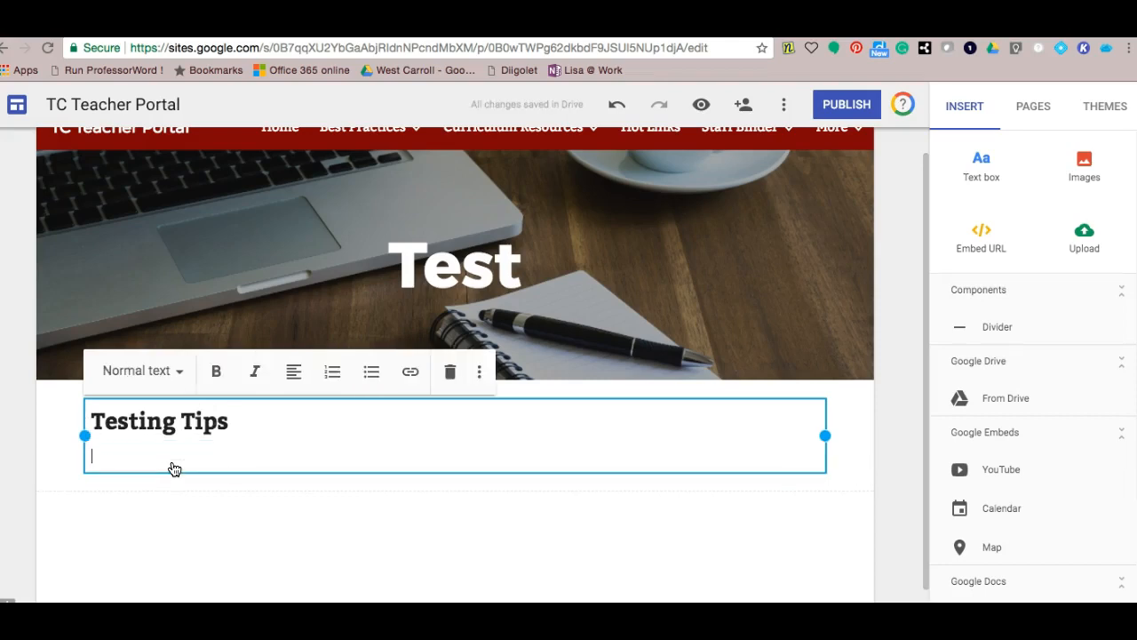
type("ACT")
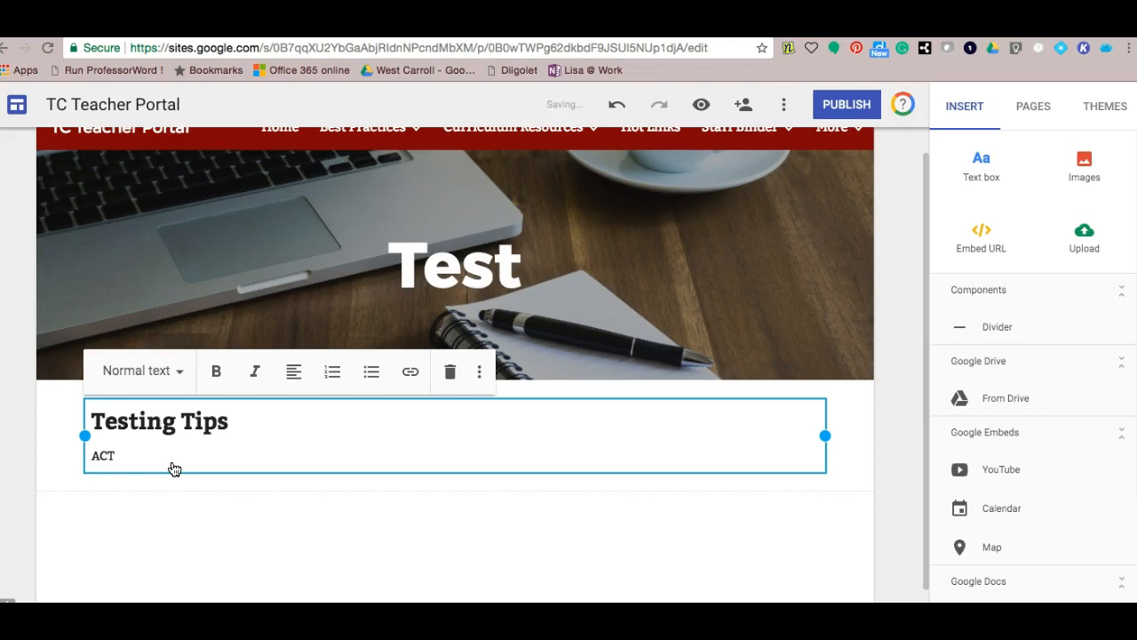
key("Return")
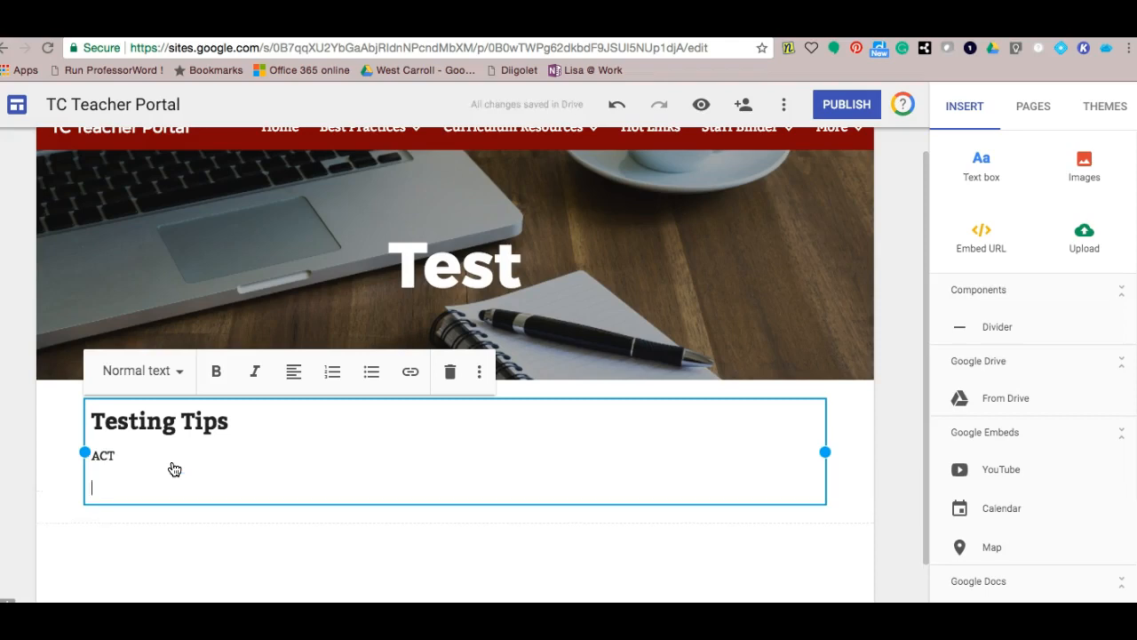
left_click(96, 485)
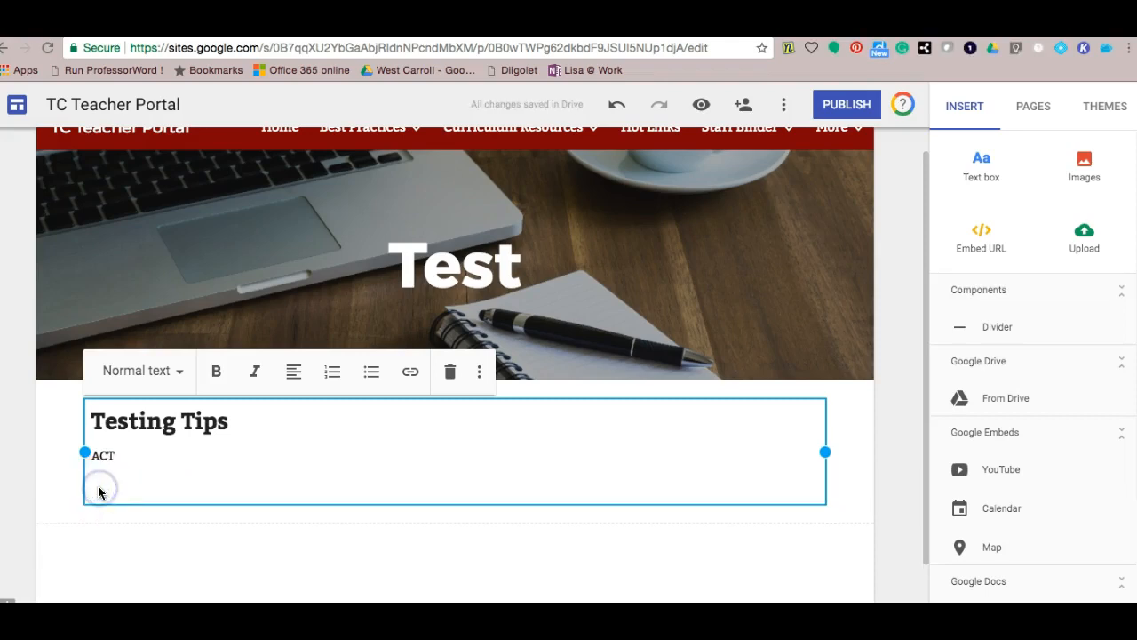
type("EOC")
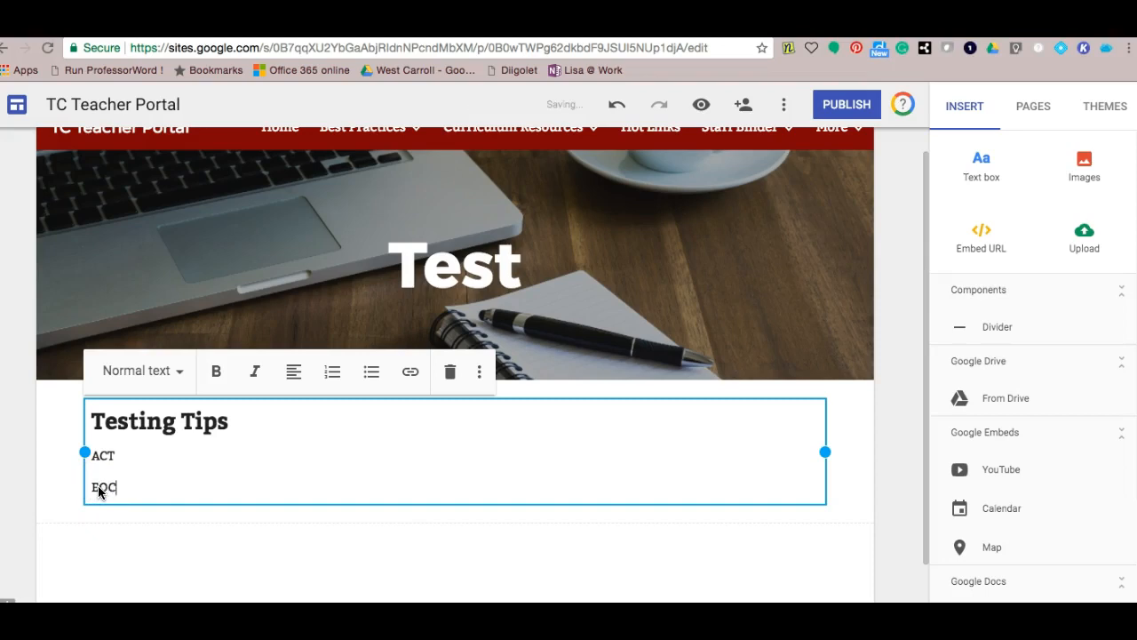
type(" American History")
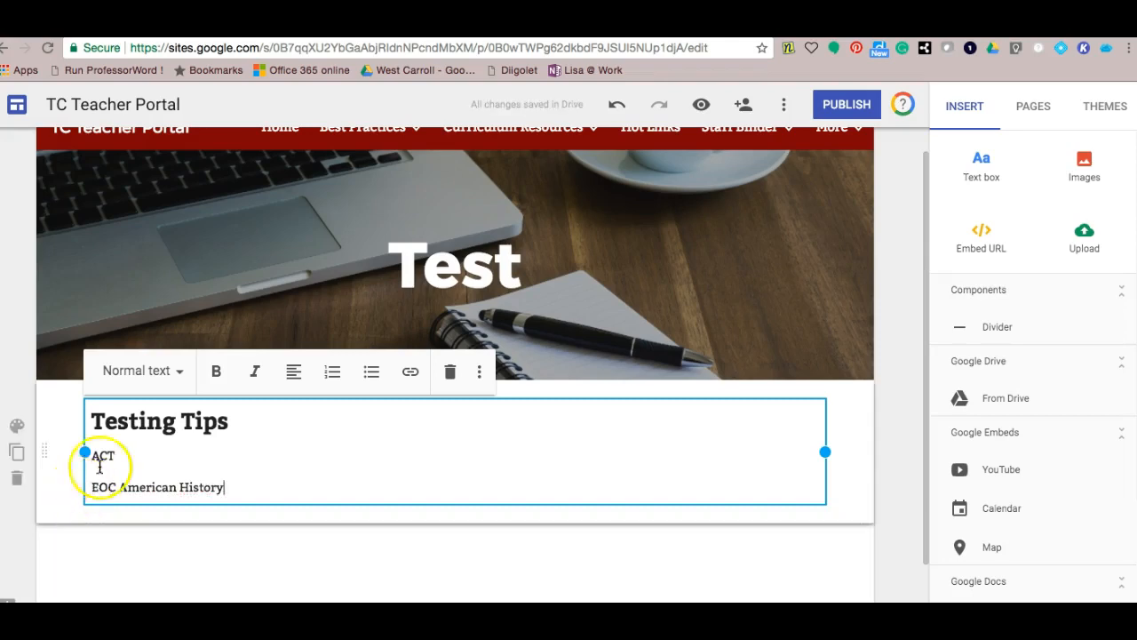
left_click_drag(115, 457, 91, 458)
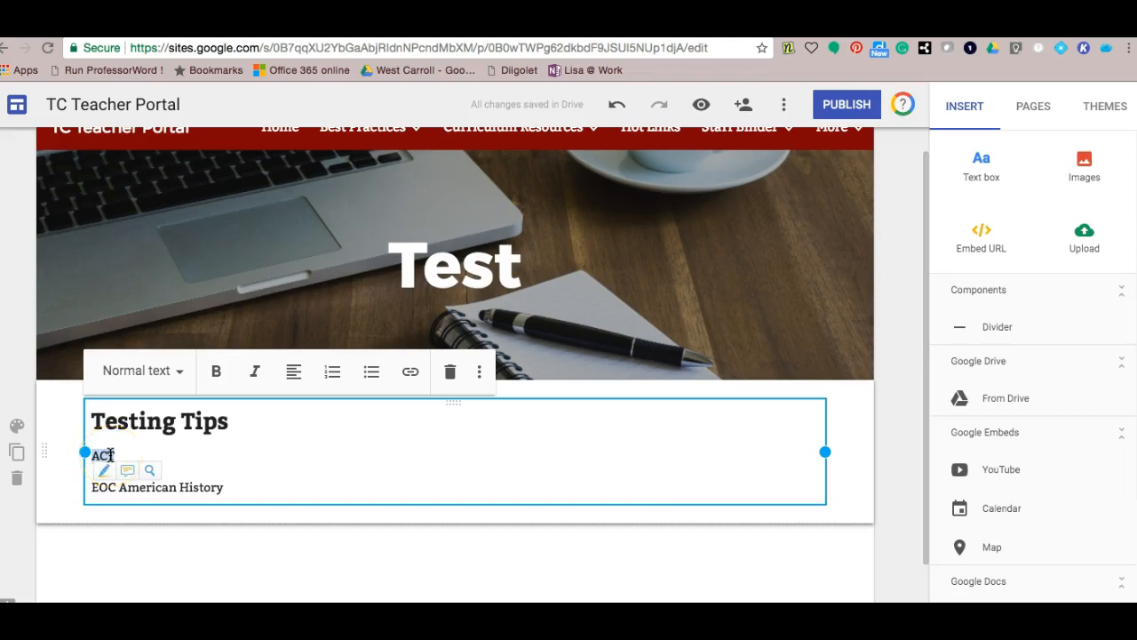
- Style both 'ACT' and 'EOC American History' as Subheadings
left_click(176, 373)
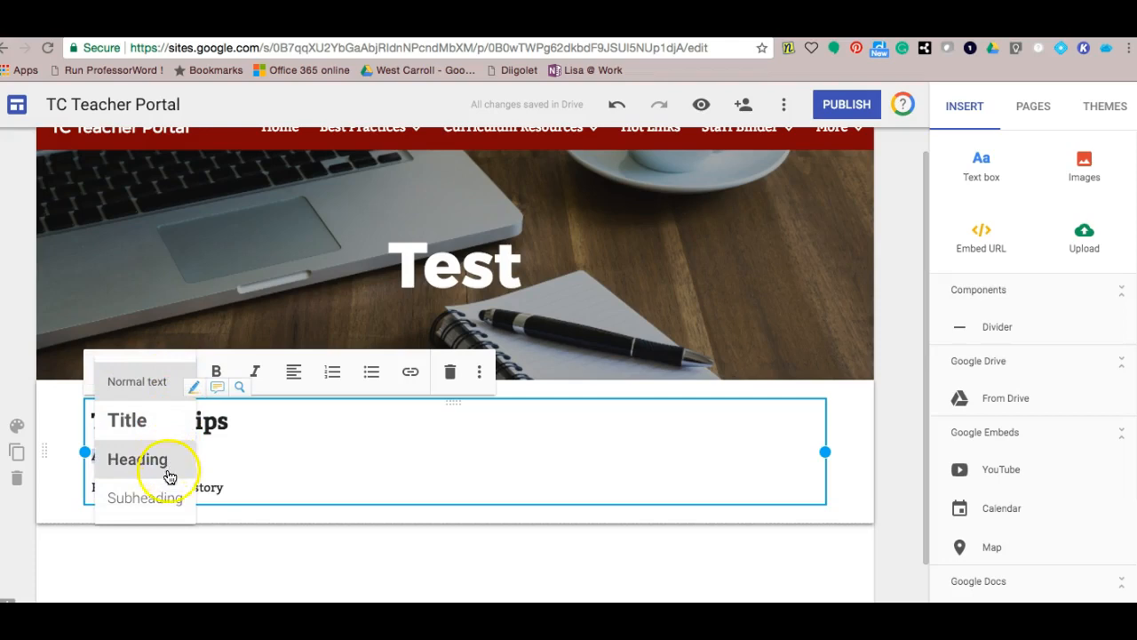
left_click(168, 498)
left_click(239, 483)
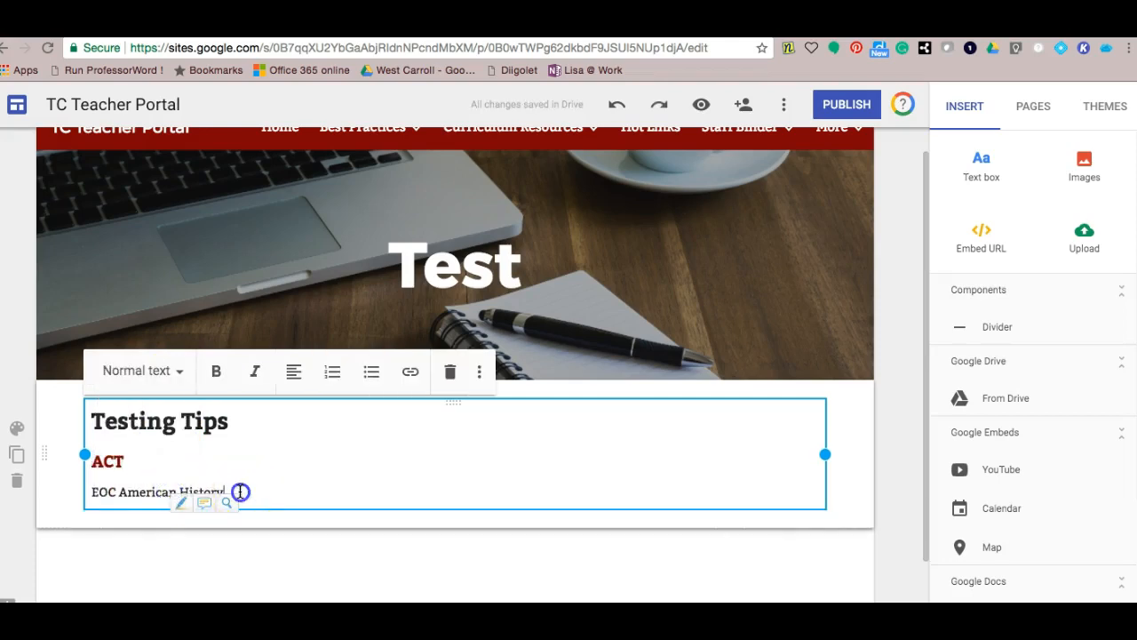
left_click_drag(223, 491, 91, 494)
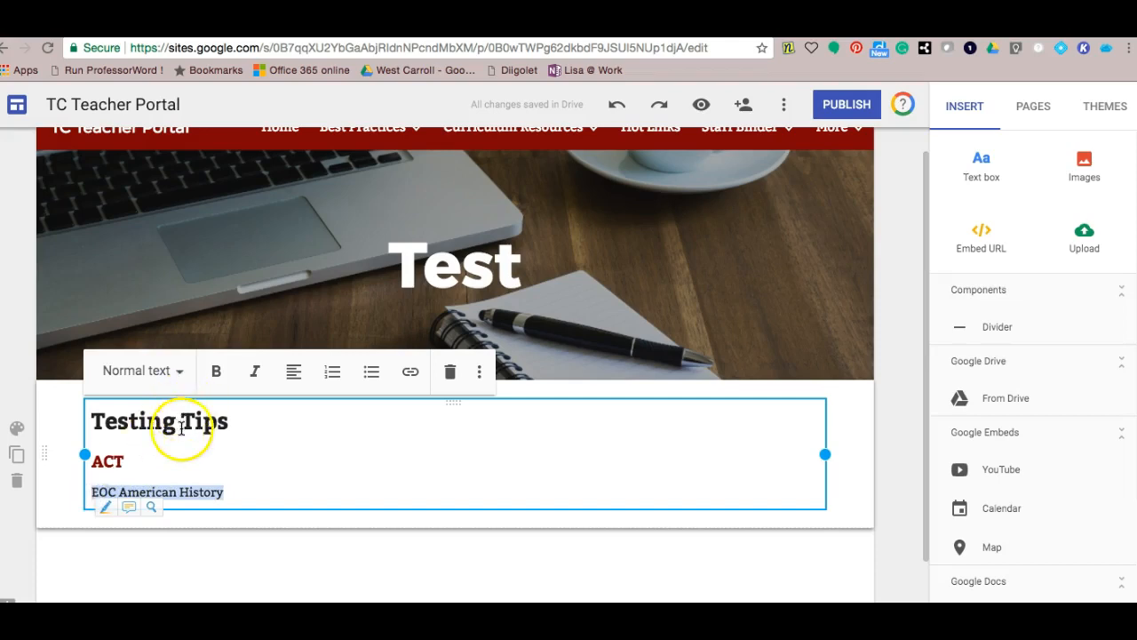
left_click(181, 374)
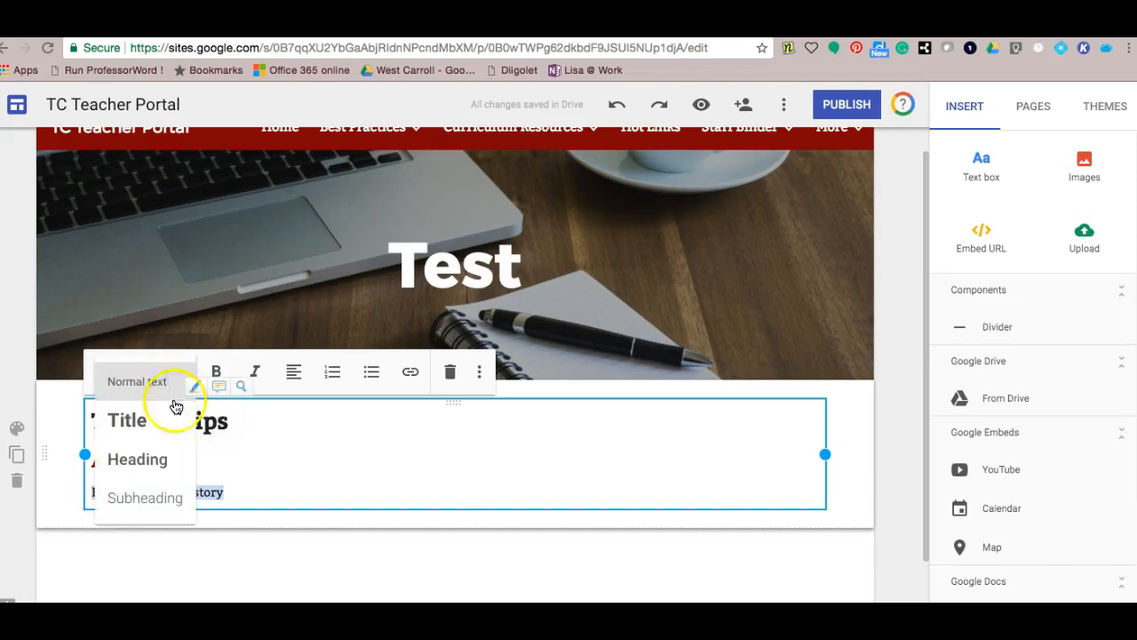
left_click(170, 492)
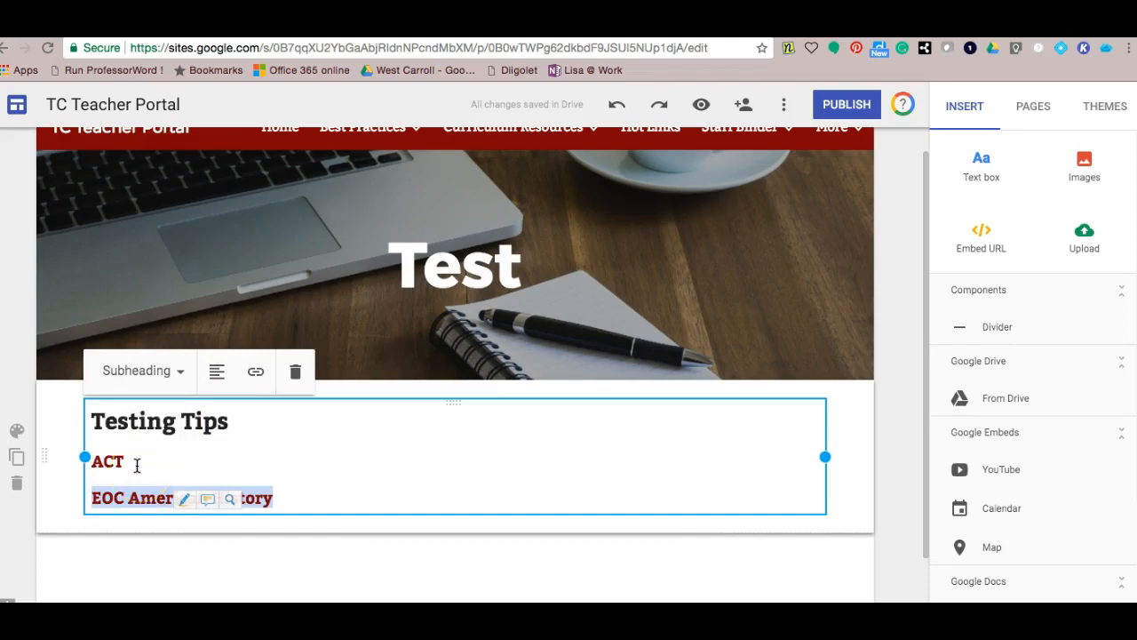
- Add a placeholder line 'adsflkj asdflkj adsflkj asdflkj asdflkj' under ACT
left_click(137, 463)
key("Return")
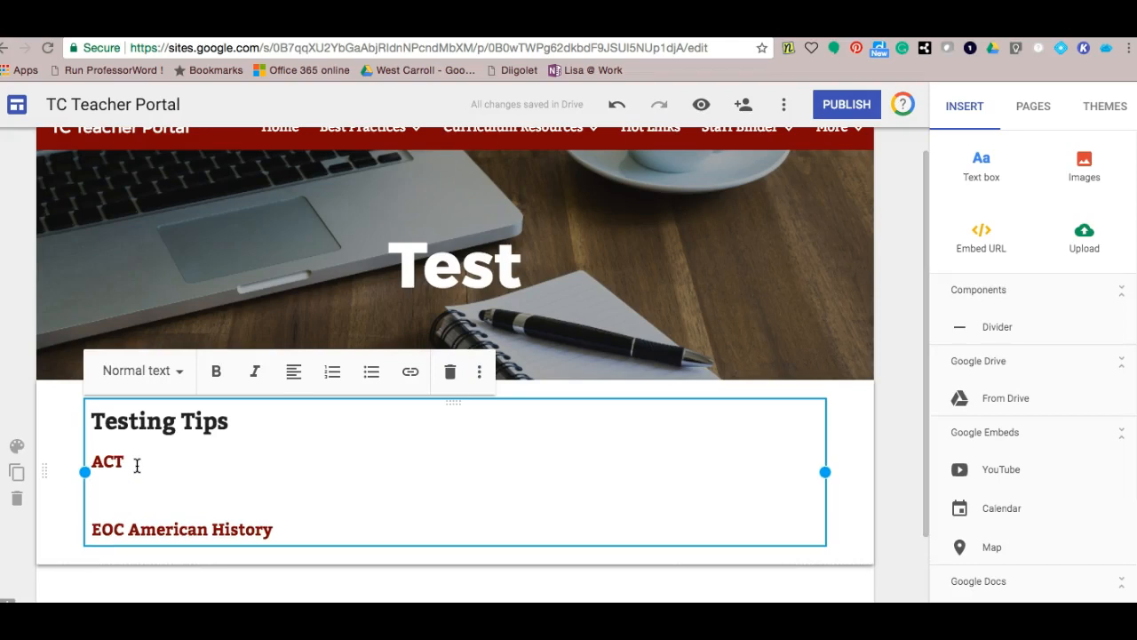
type("adsflkj asdflkj adsflkj ")
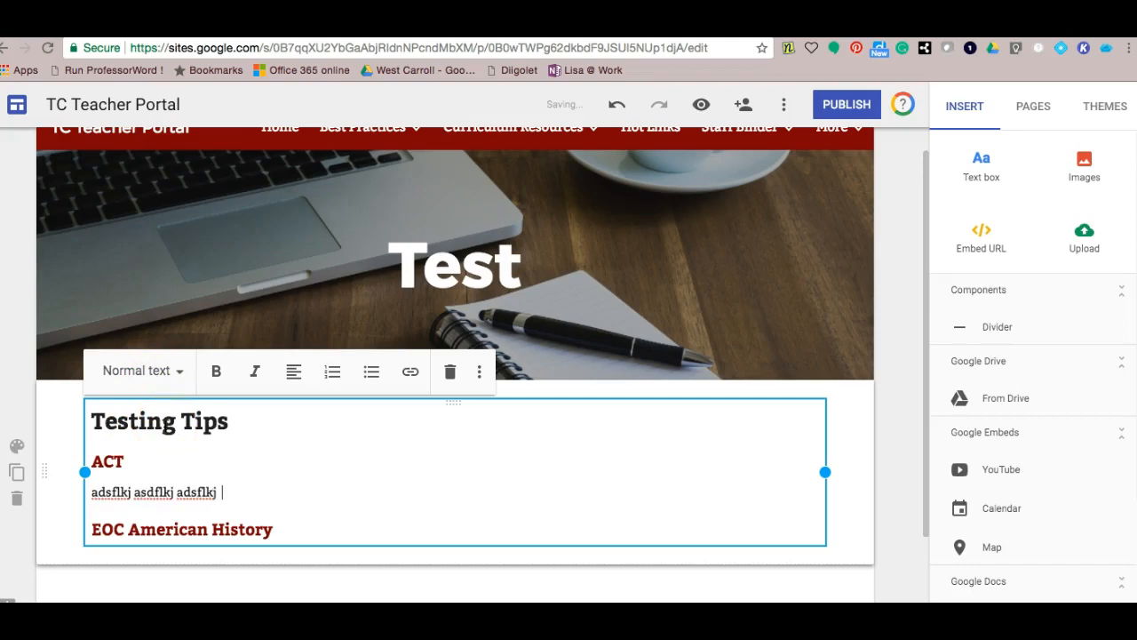
type("asdflkj asd")
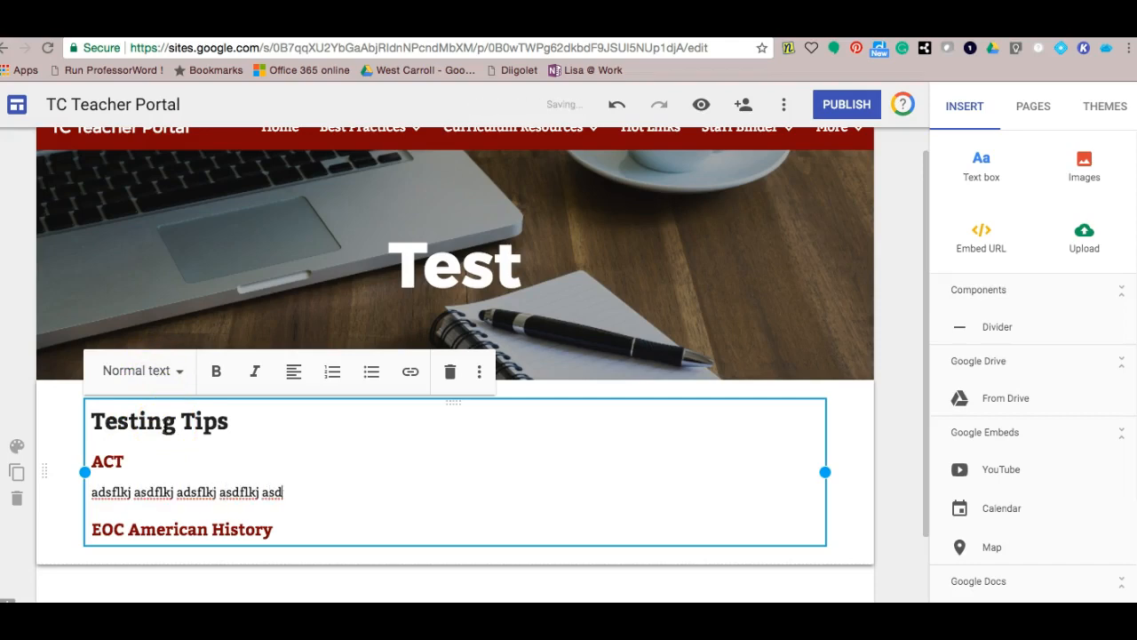
type("flkj")
- Add a second short paragraph 'asdflkj' under the ACT placeholder line
key("Return")
type("asdflkj")
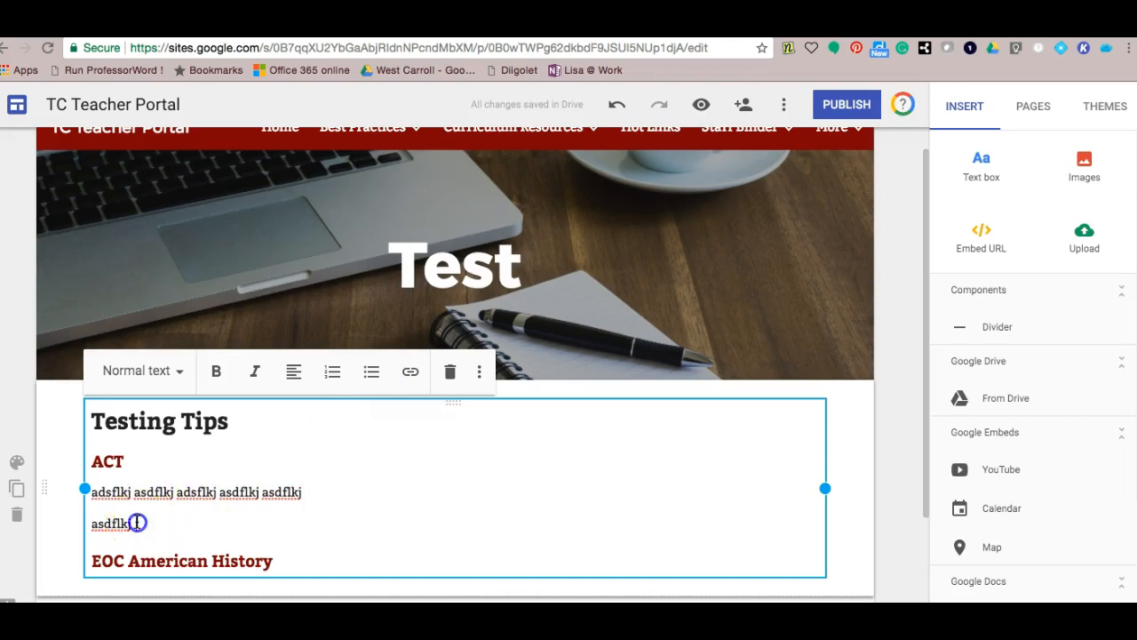
- Bold the 'asdflkj' paragraph and italicize the last word of the line above it
left_click_drag(138, 522, 92, 524)
left_click(215, 371)
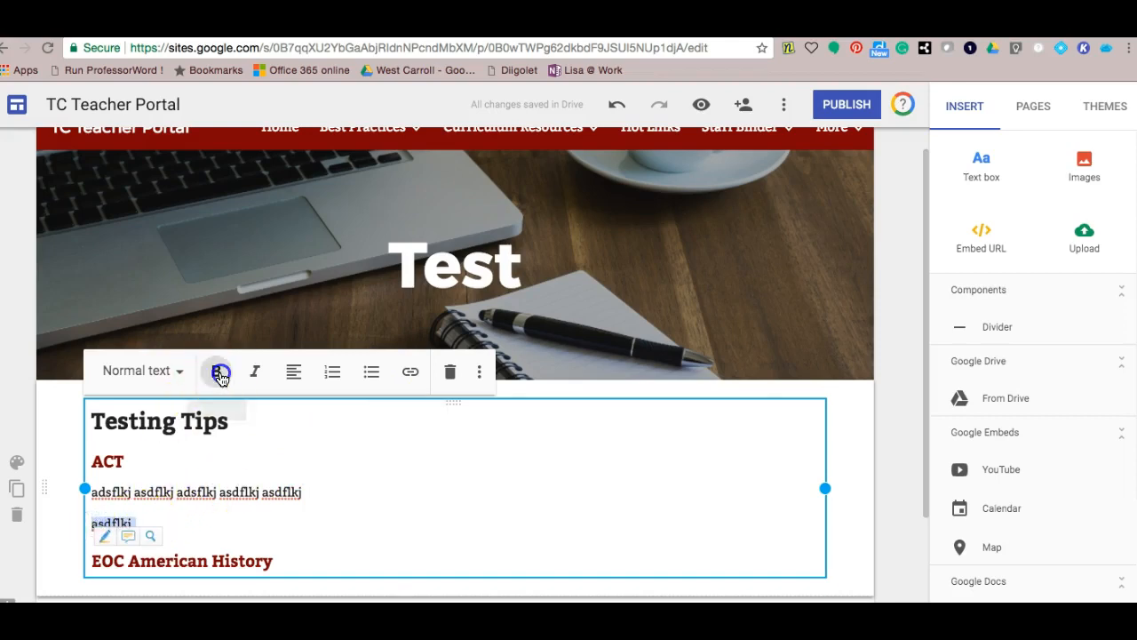
left_click(305, 491)
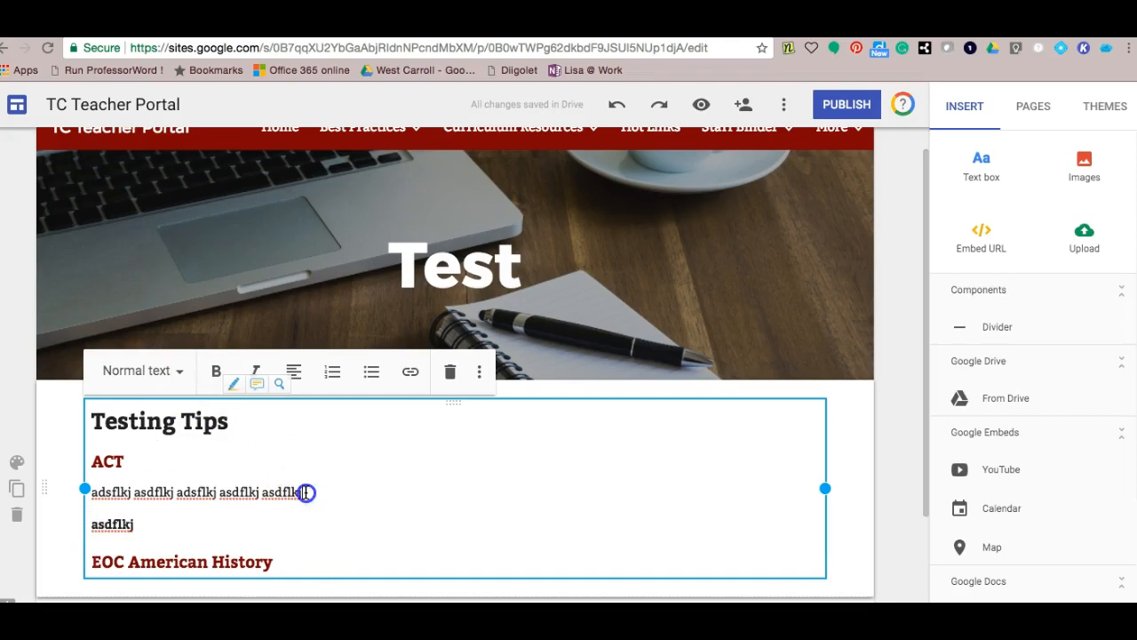
left_click_drag(305, 490, 263, 492)
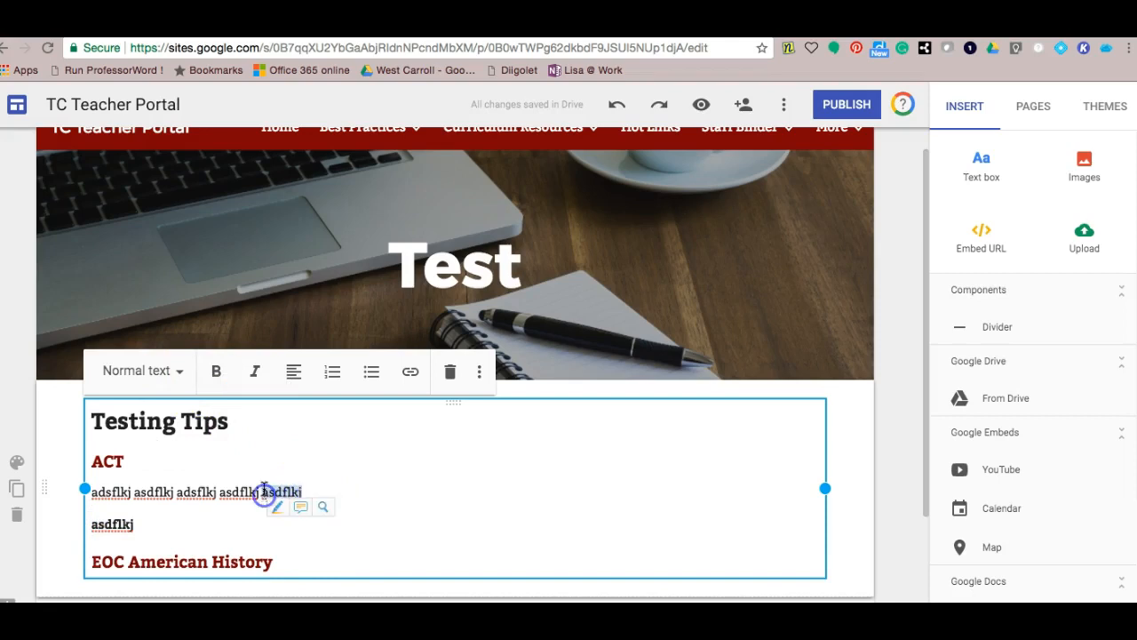
left_click(255, 372)
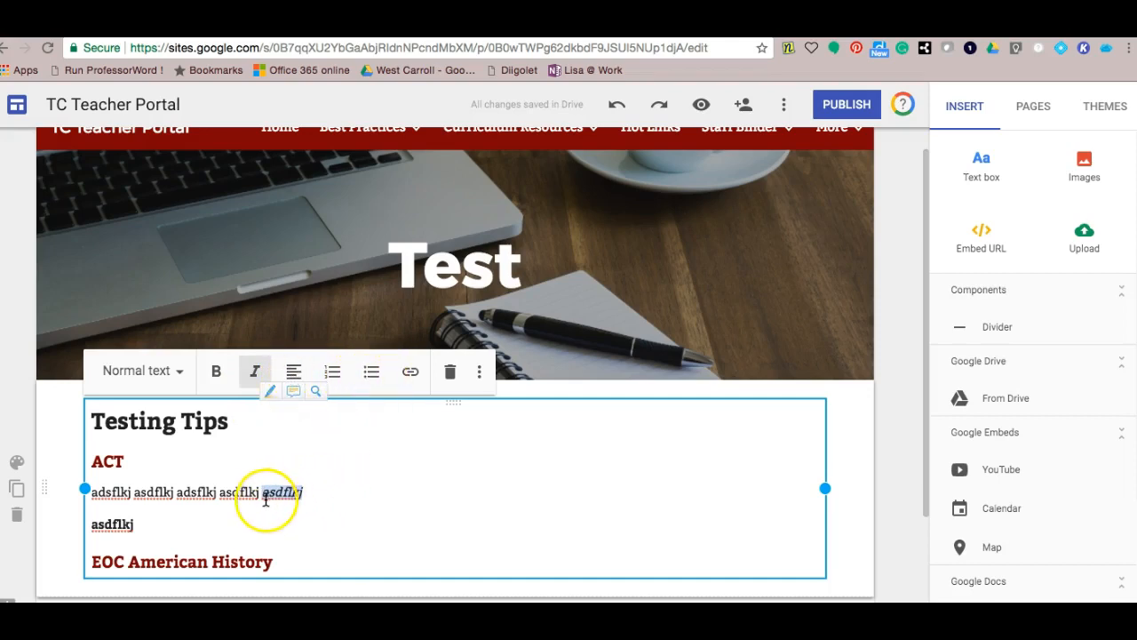
left_click_drag(260, 491, 220, 491)
left_click(411, 373)
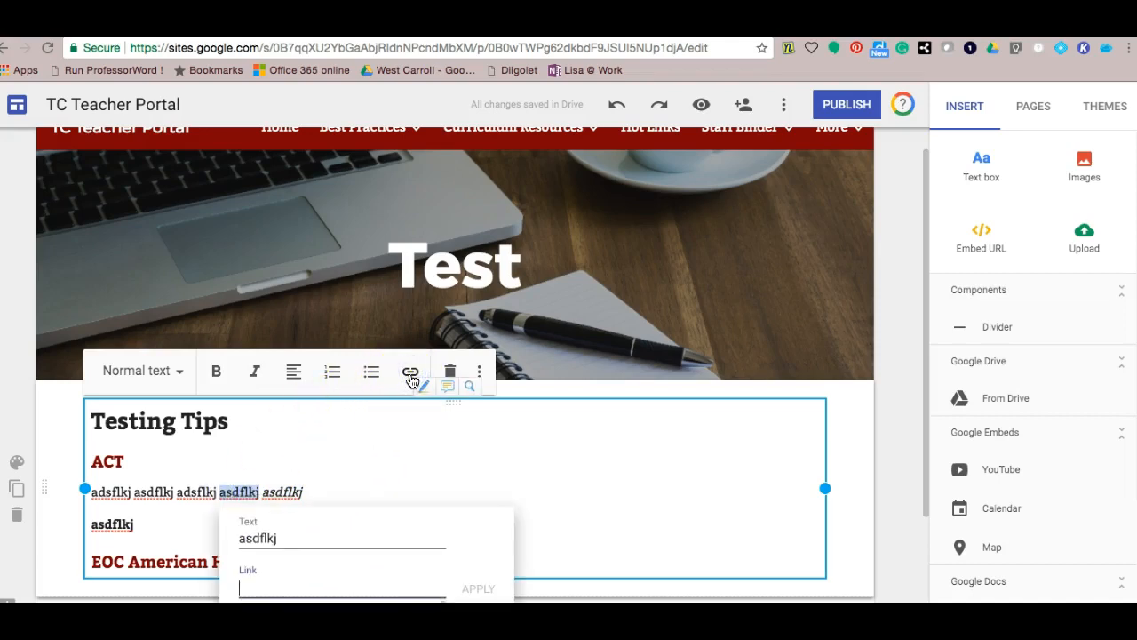
type("www.goog")
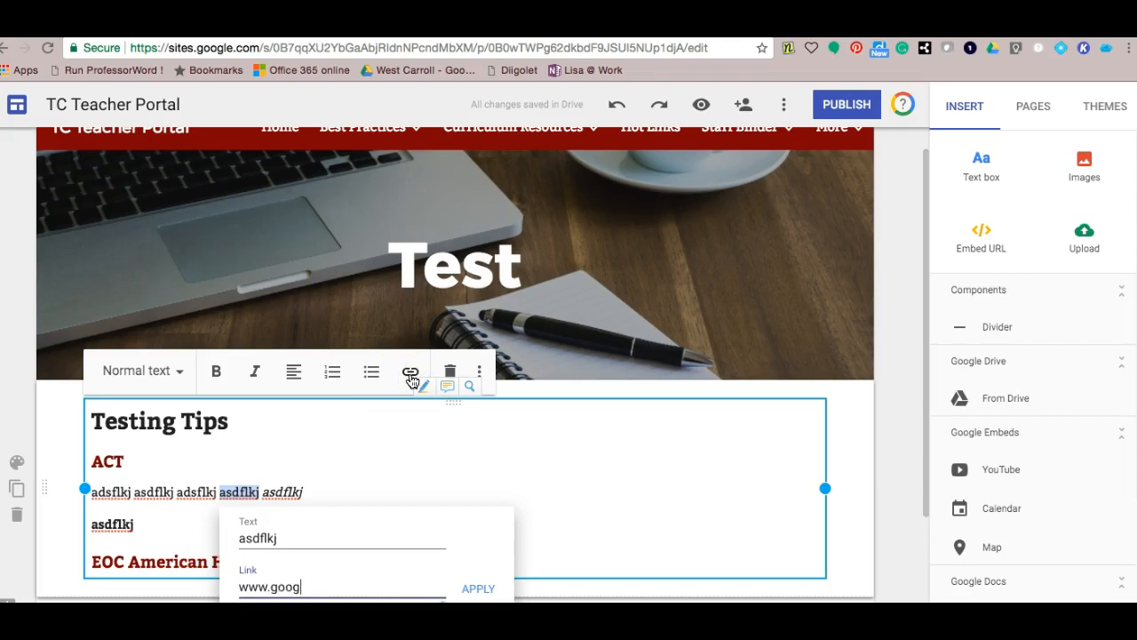
type("le.com")
left_click(480, 599)
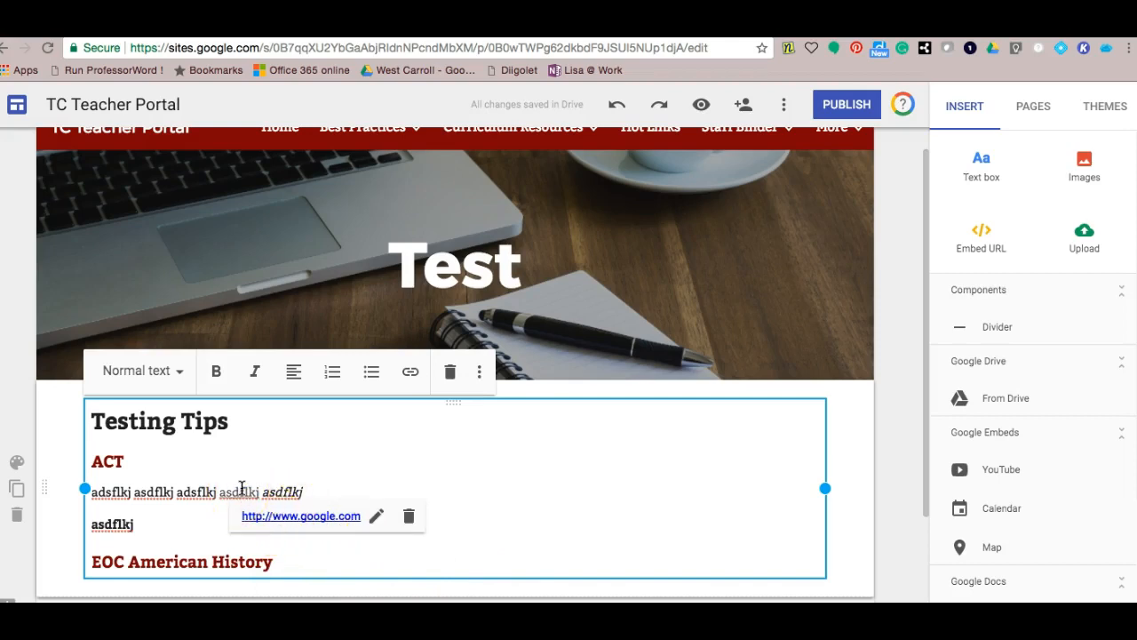
left_click(327, 494)
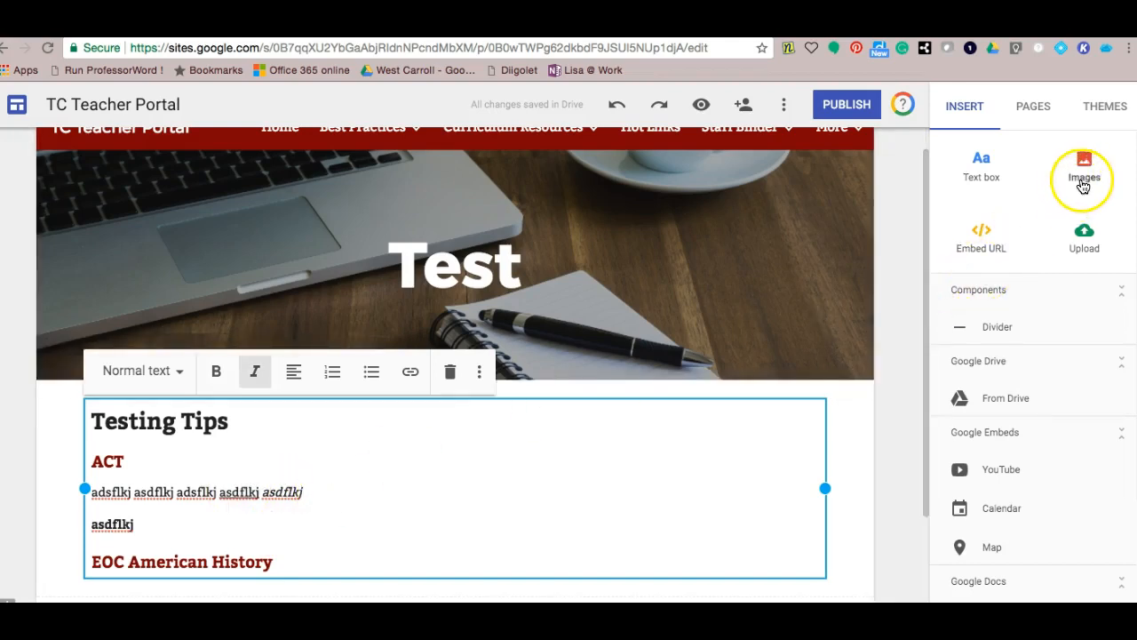
- Give the Testing Tips section the Emphasis 1 style for a light grey background
mouse_move(543, 436)
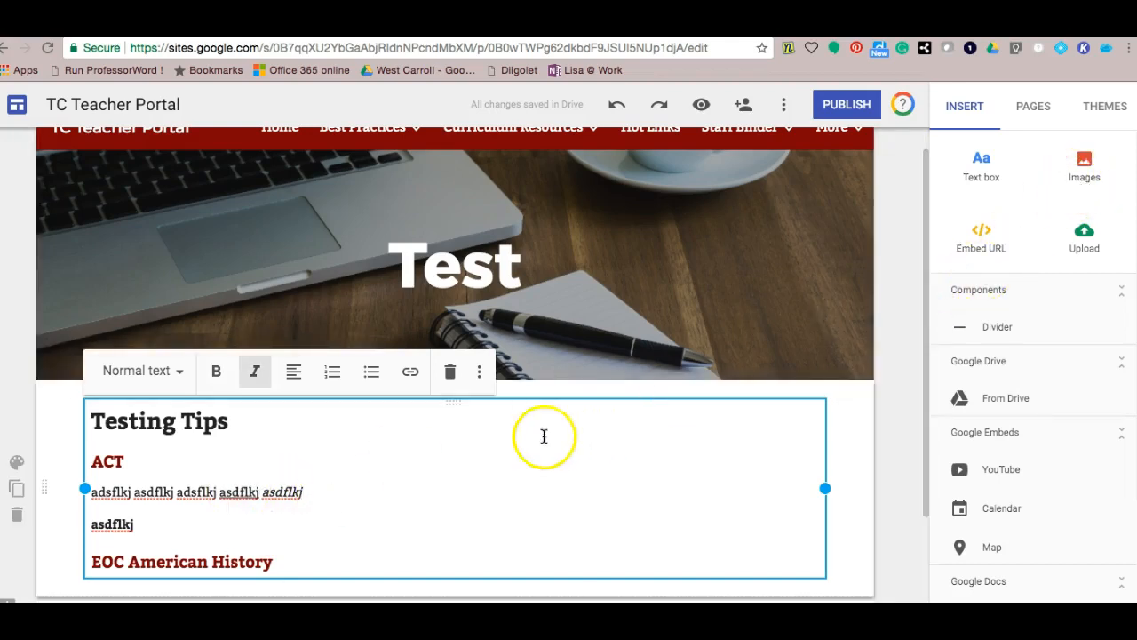
left_click(17, 463)
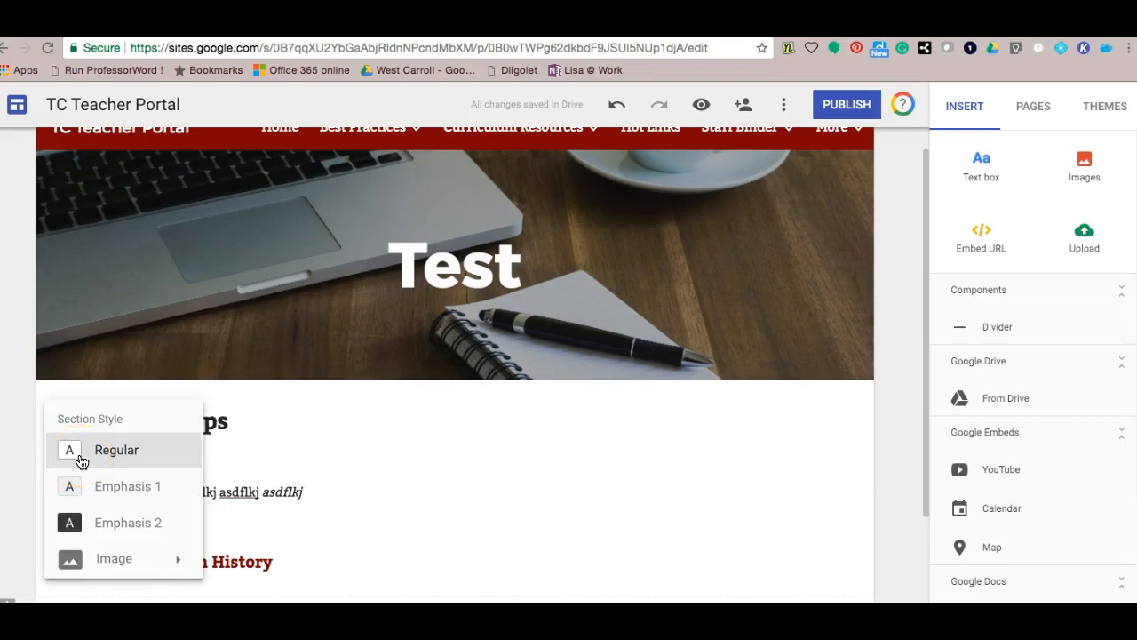
left_click(101, 490)
left_click(101, 490)
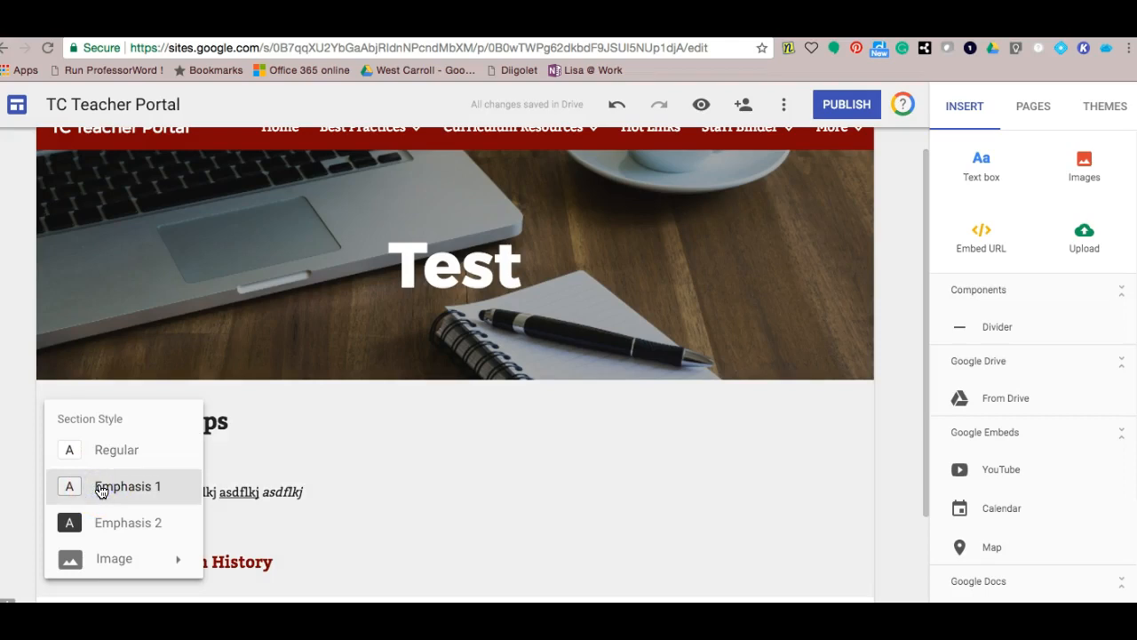
left_click(81, 489)
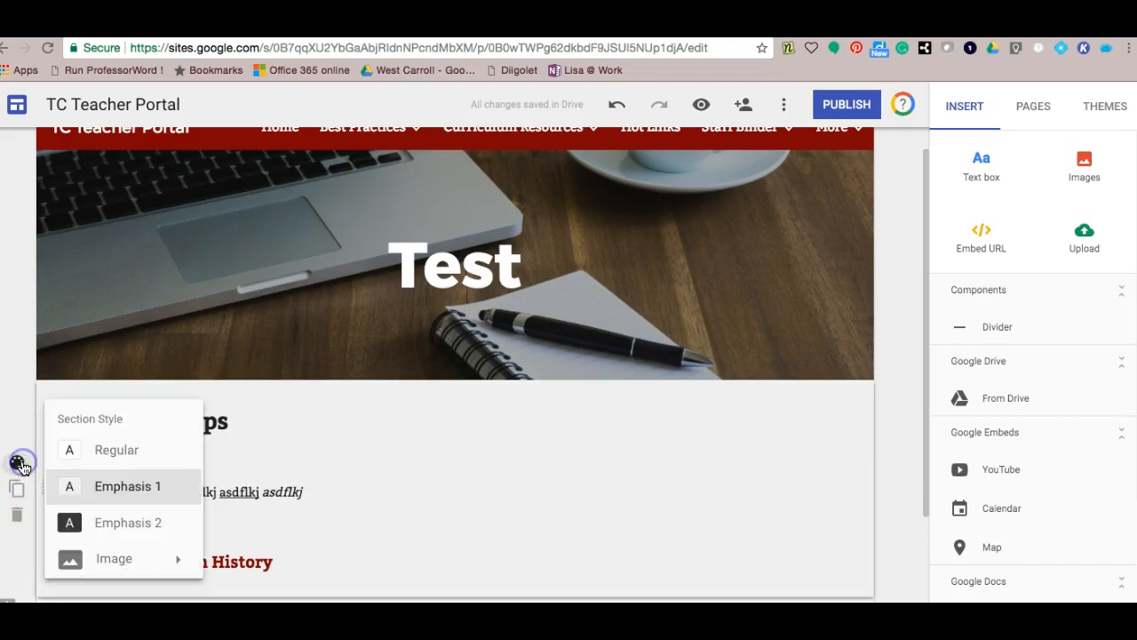
left_click(32, 473)
left_click(41, 590)
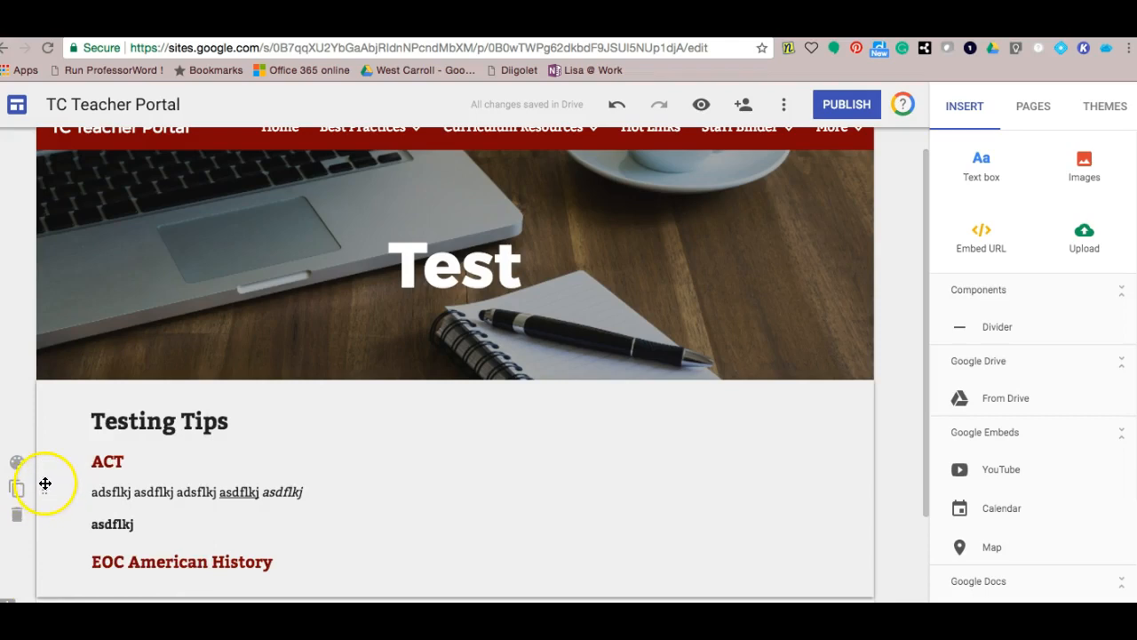
left_click_drag(46, 489, 45, 489)
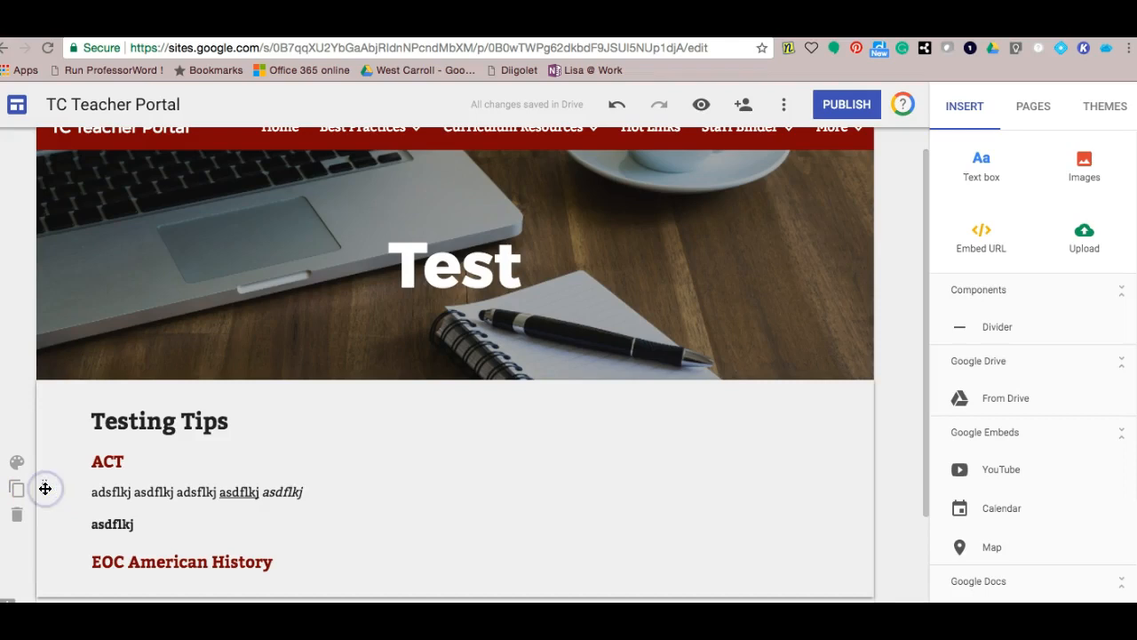
double_click(41, 490)
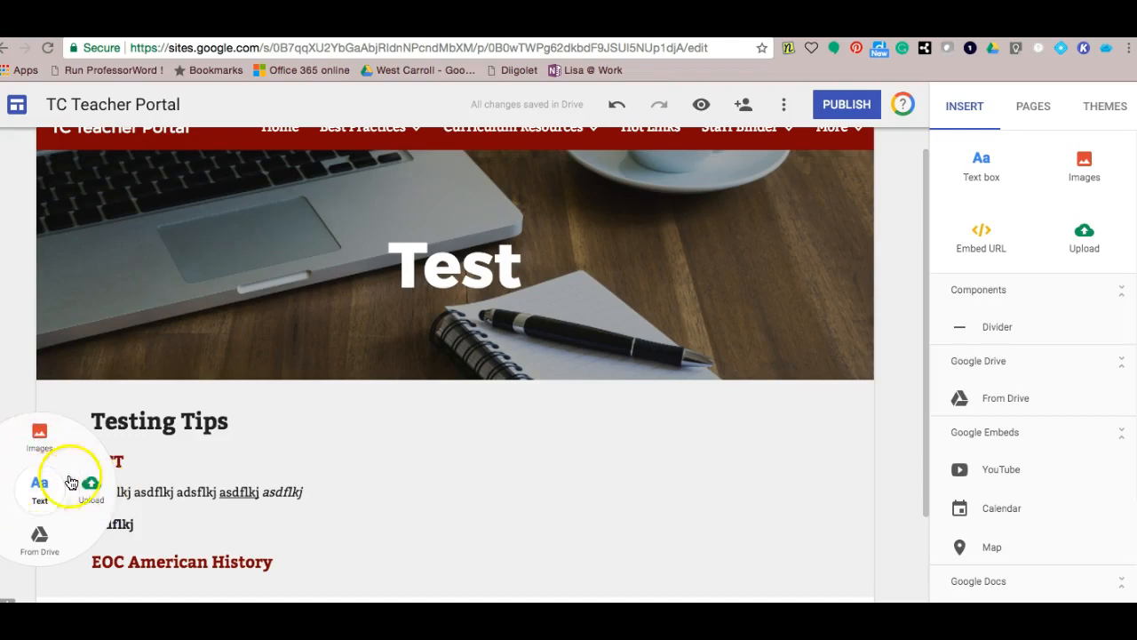
- Dismiss the insert wheel, deselect the Testing Tips text box and return to the Home page
left_click(326, 450)
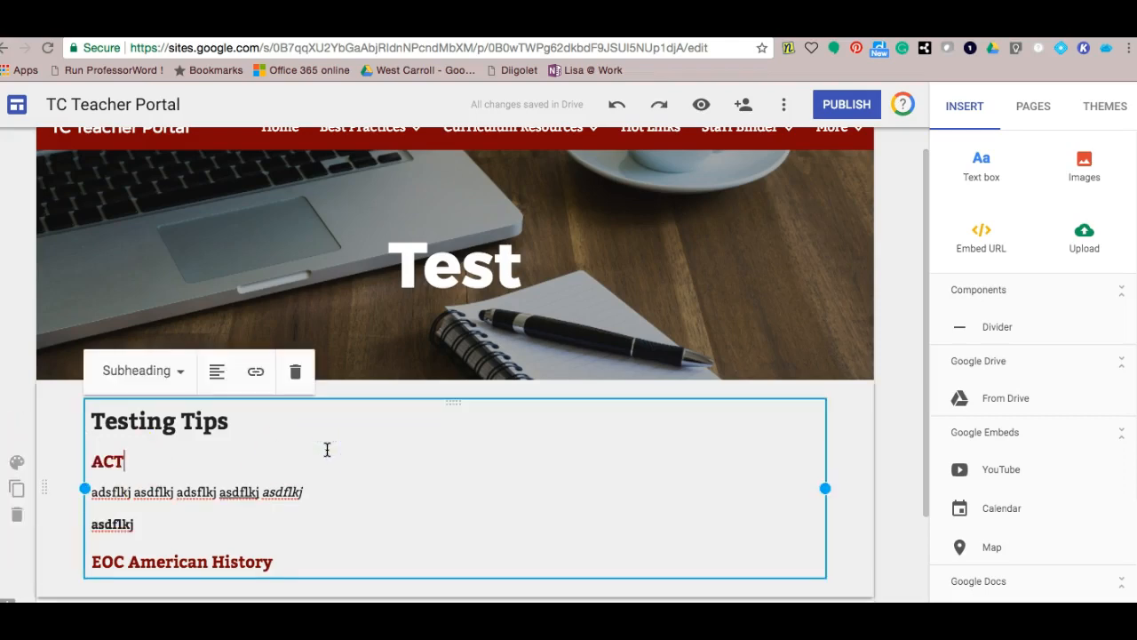
left_click(913, 368)
scroll(926, 358, "up", 1)
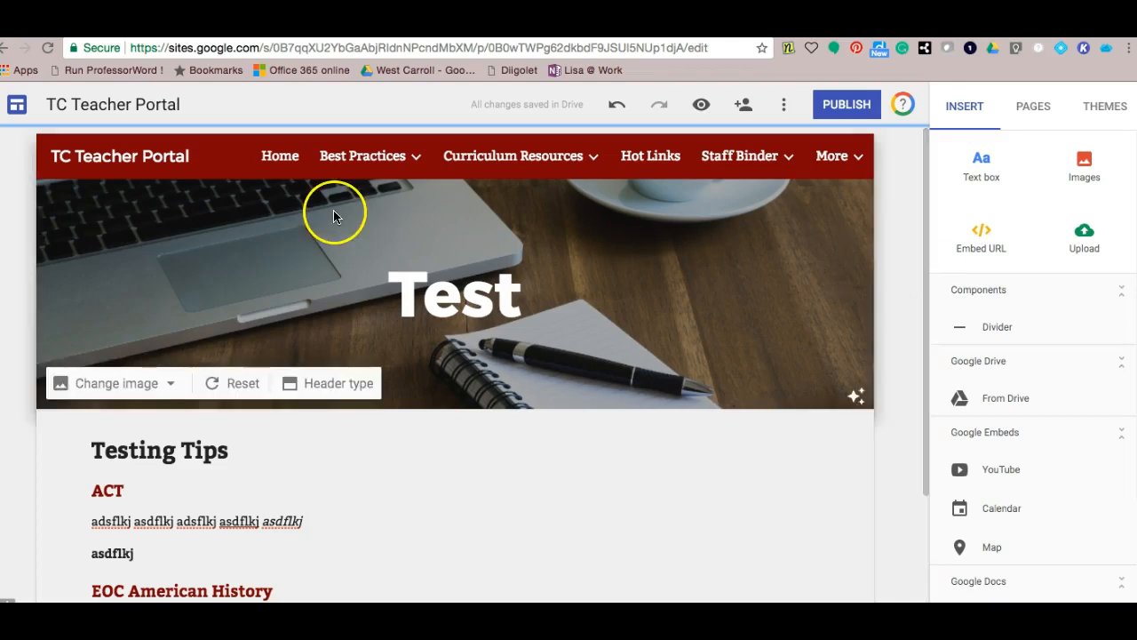
left_click(294, 167)
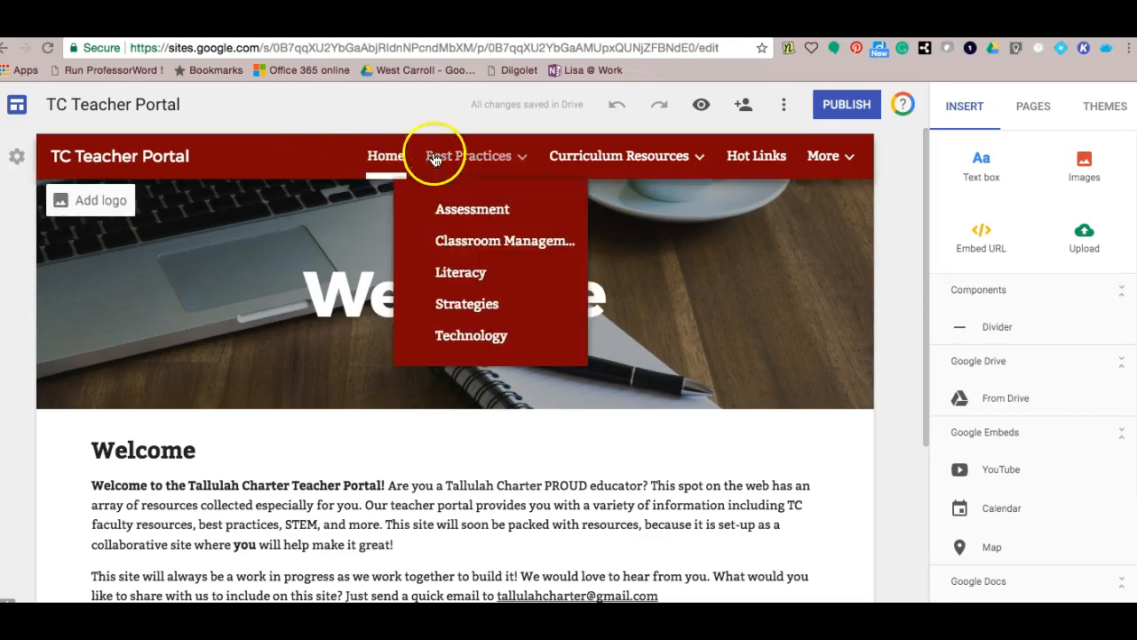
- Show the PAGES panel listing the site's pages, including Staff Binder and Test
mouse_move(573, 160)
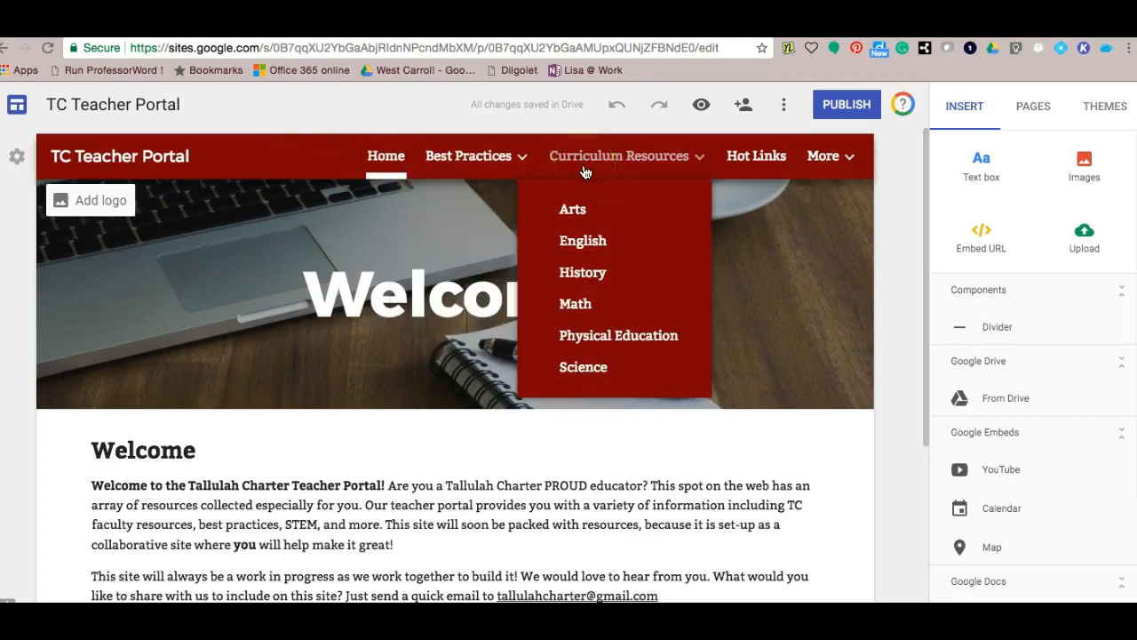
left_click(1034, 113)
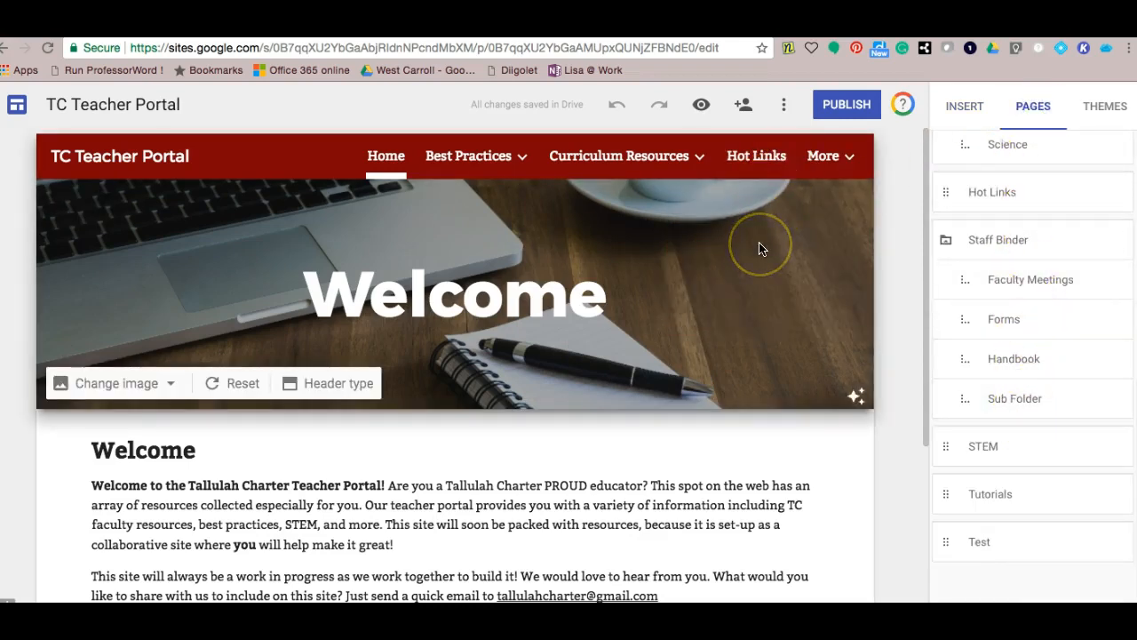
left_click(984, 234)
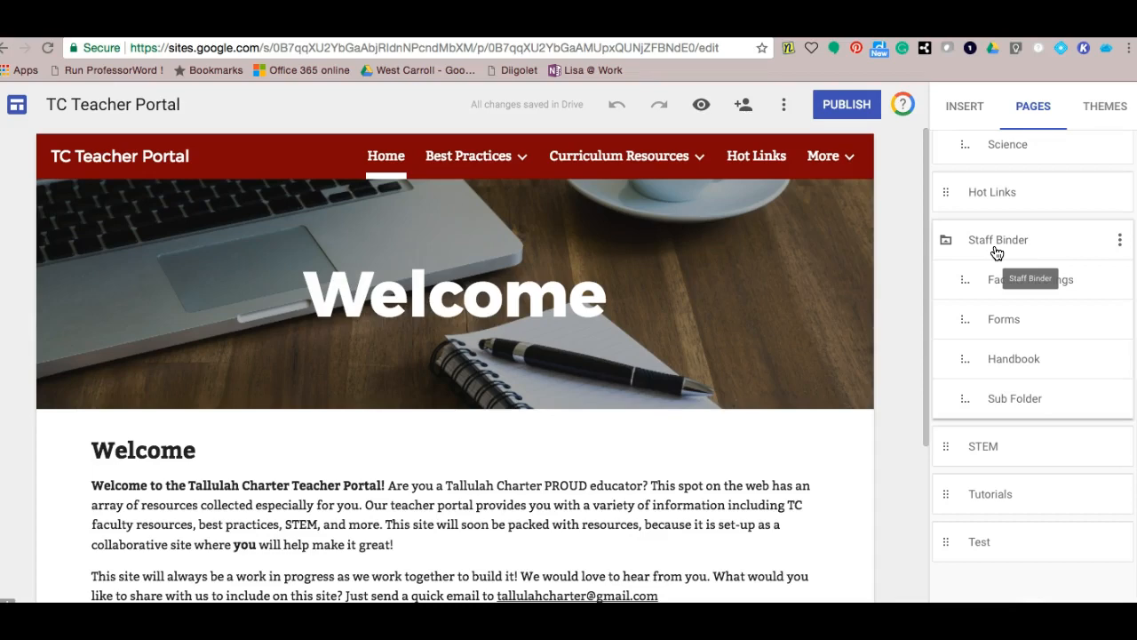
left_click(888, 537)
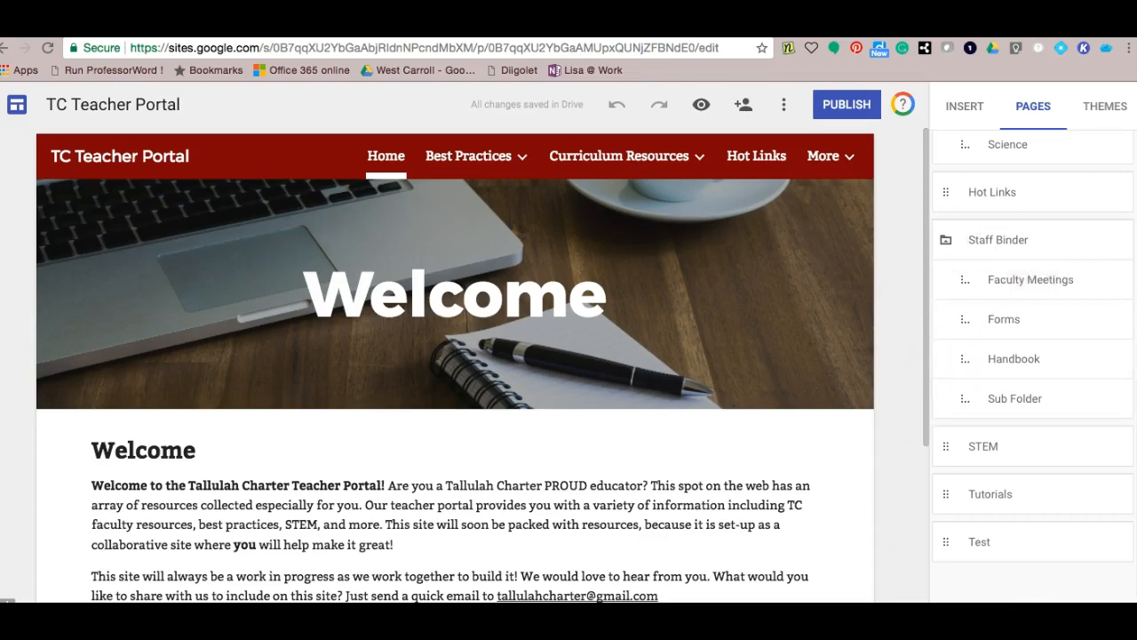